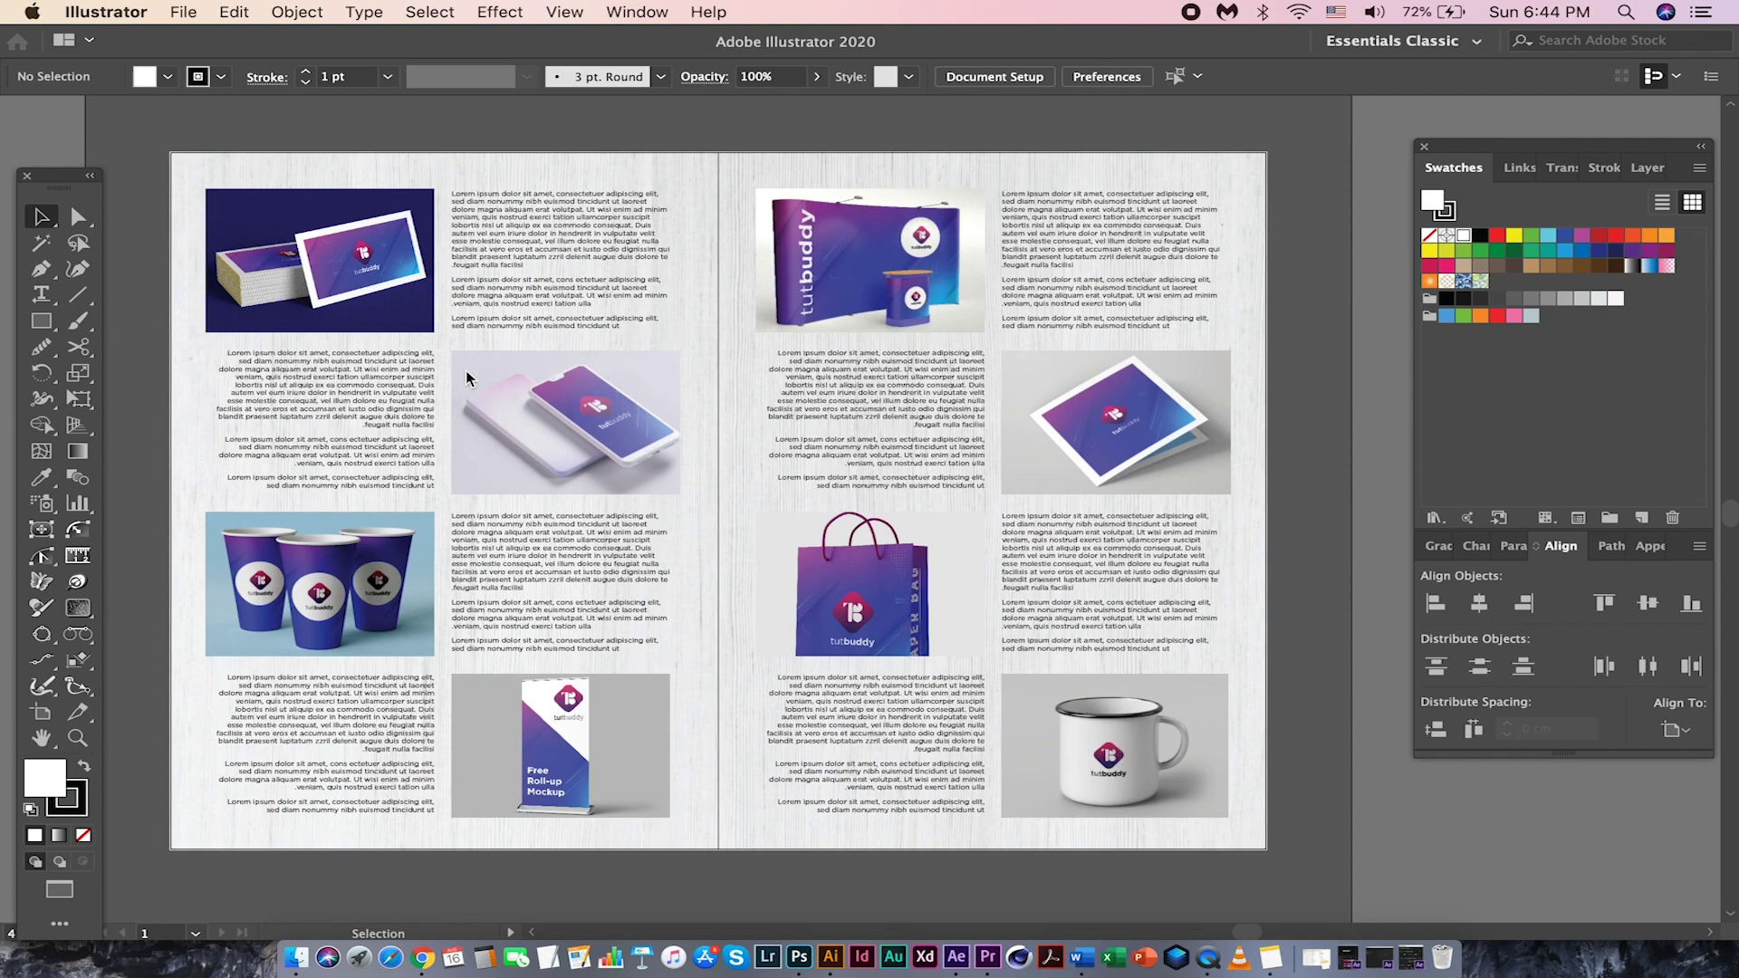
Save the brochure as Default.ai in Desktop > Test_Illustrator, keeping PDF compatibility on.
{"action": "left_click", "coordinate": [178, 11]}
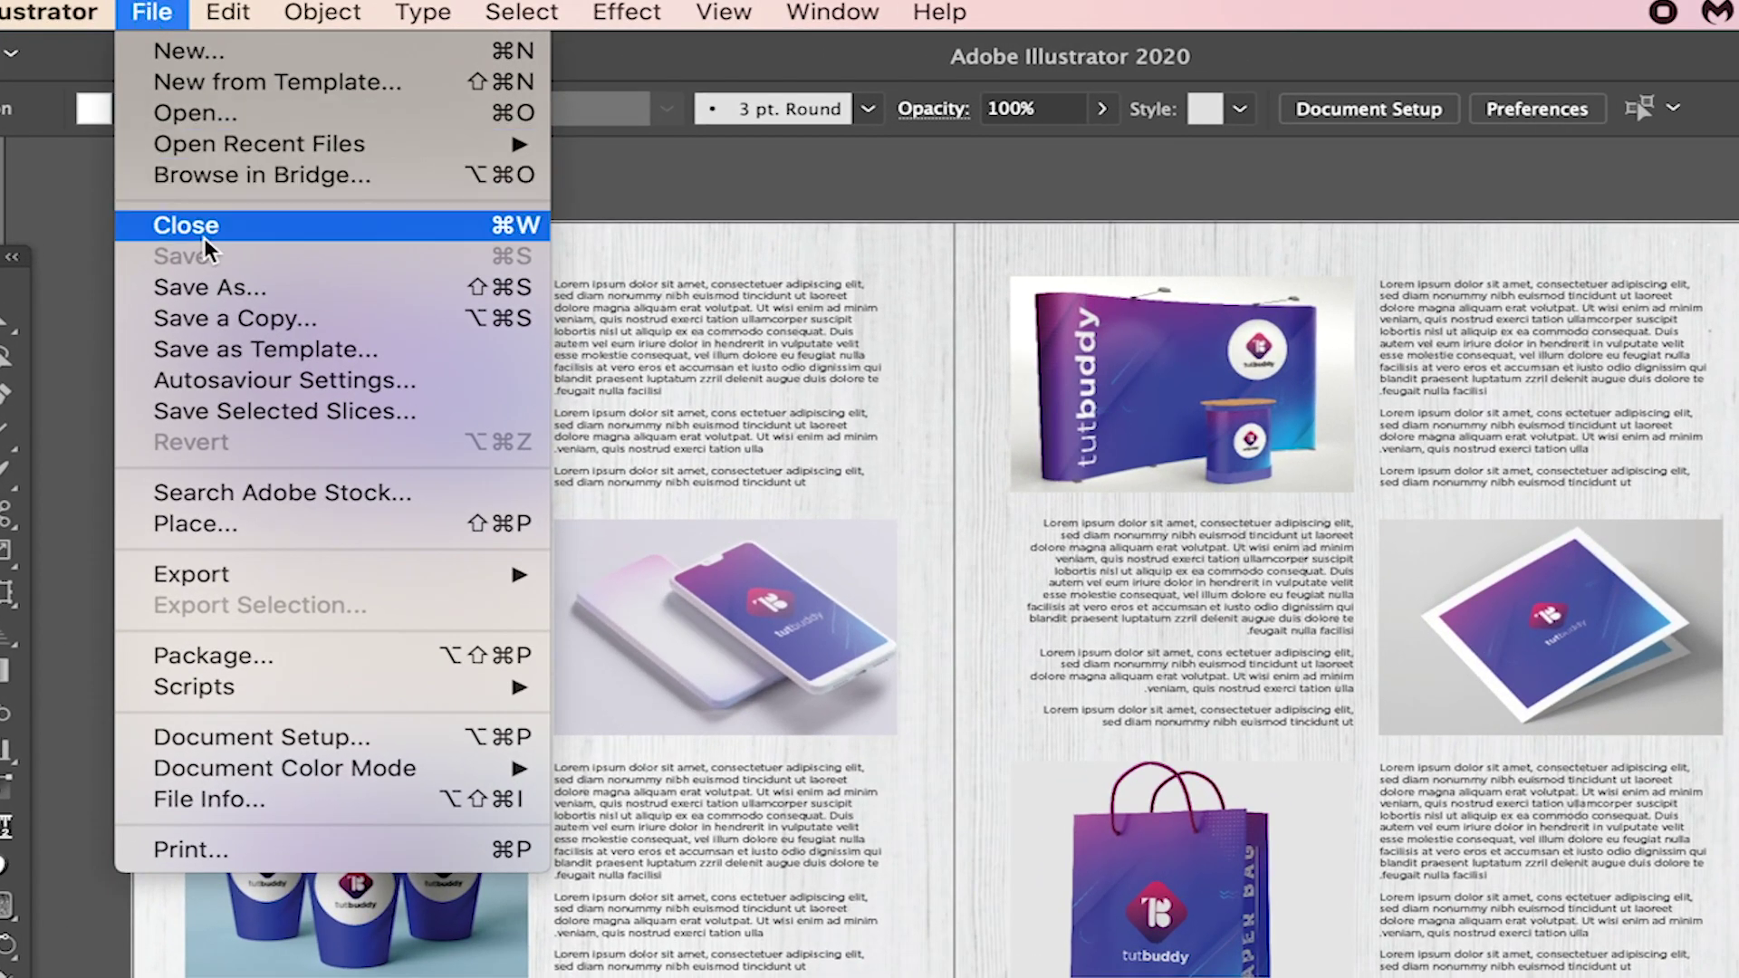
{"action": "left_click", "coordinate": [210, 289]}
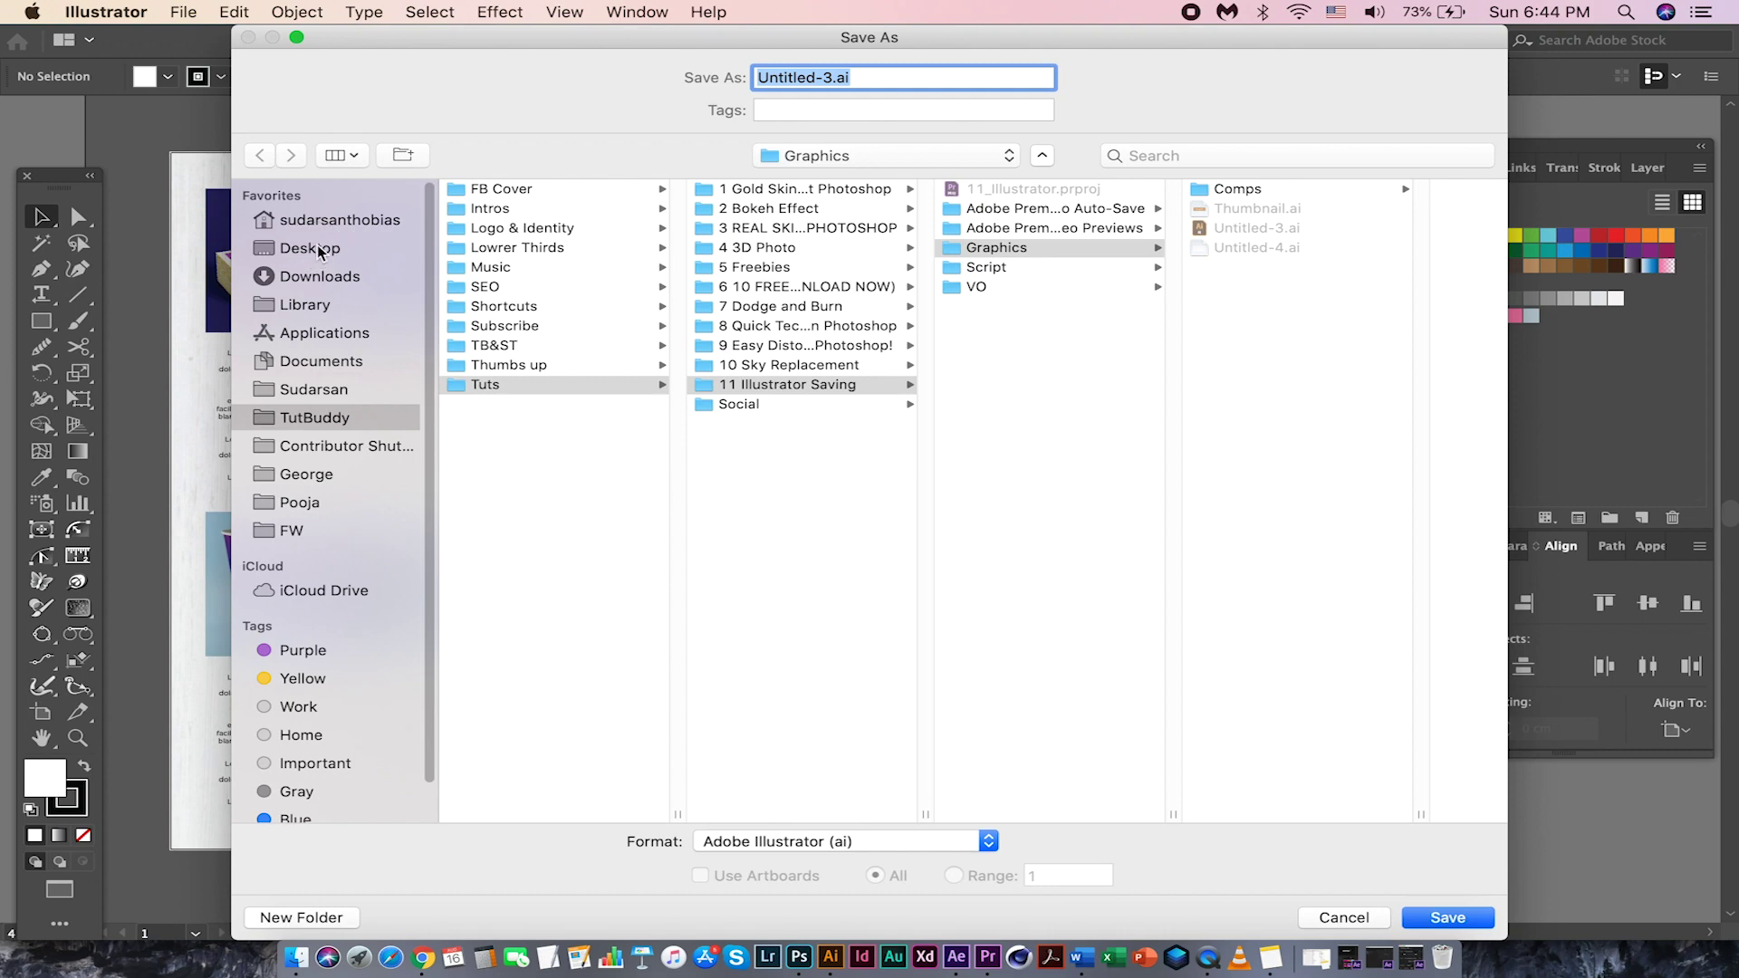
{"action": "left_click", "coordinate": [331, 364]}
{"action": "scroll", "coordinate": [580, 469], "scroll_direction": "down", "scroll_amount": 5}
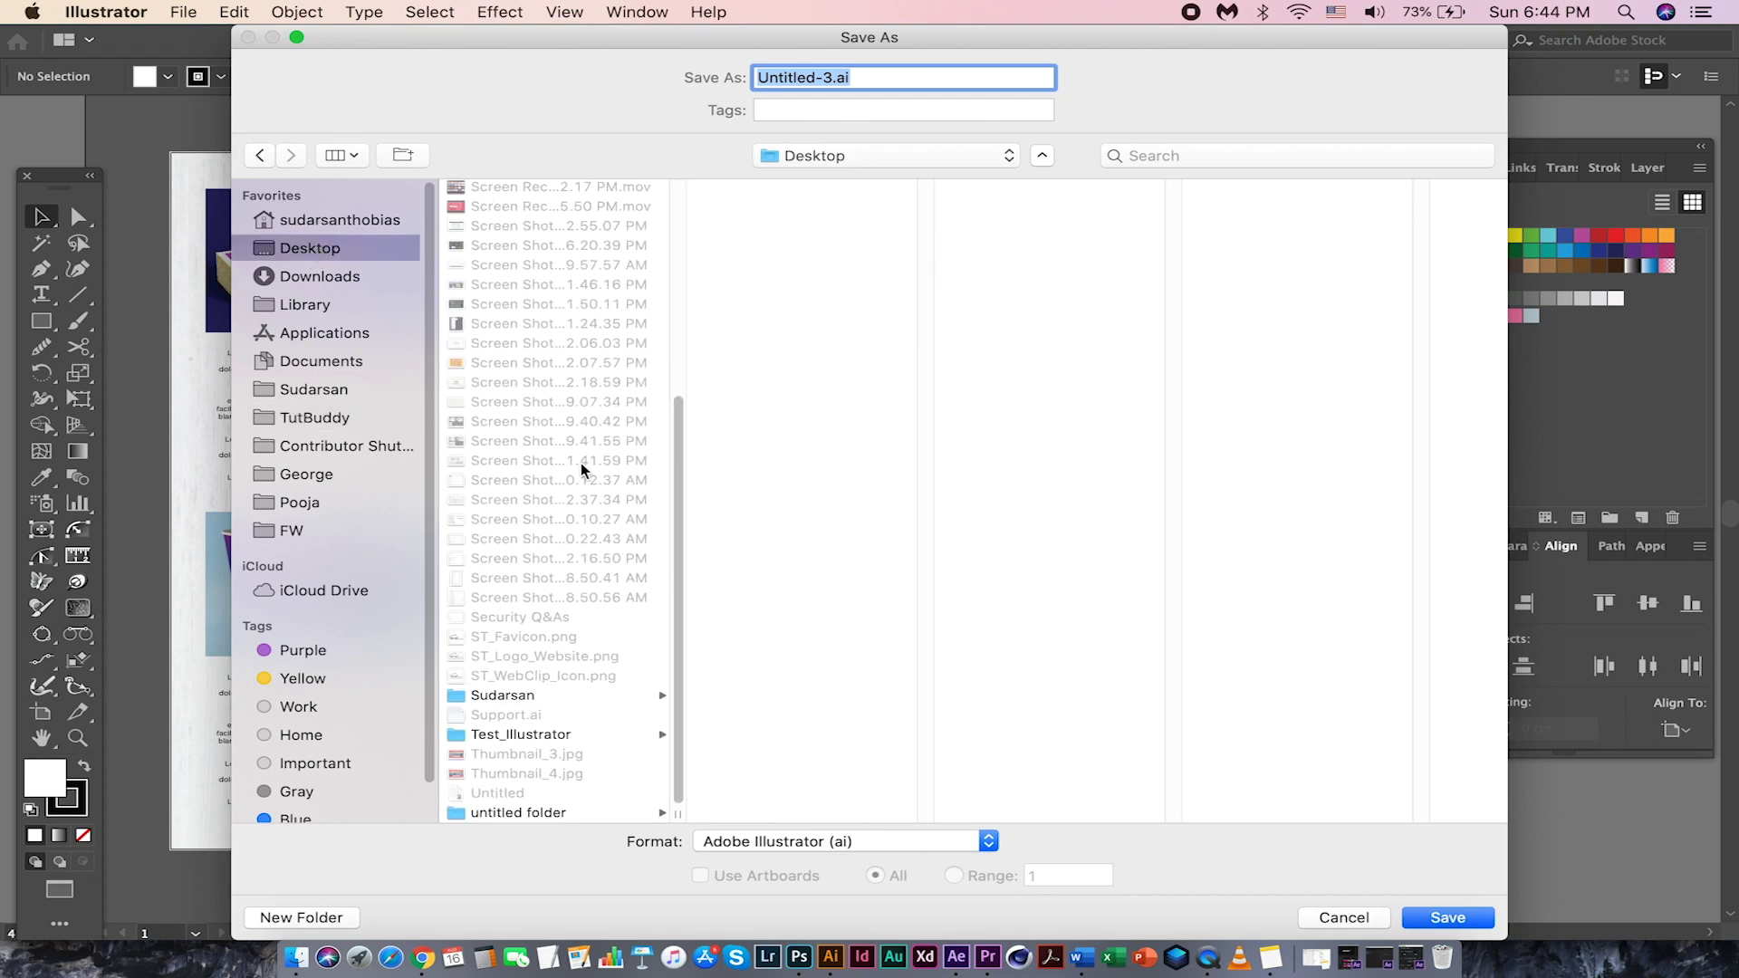
{"action": "left_click", "coordinate": [544, 735]}
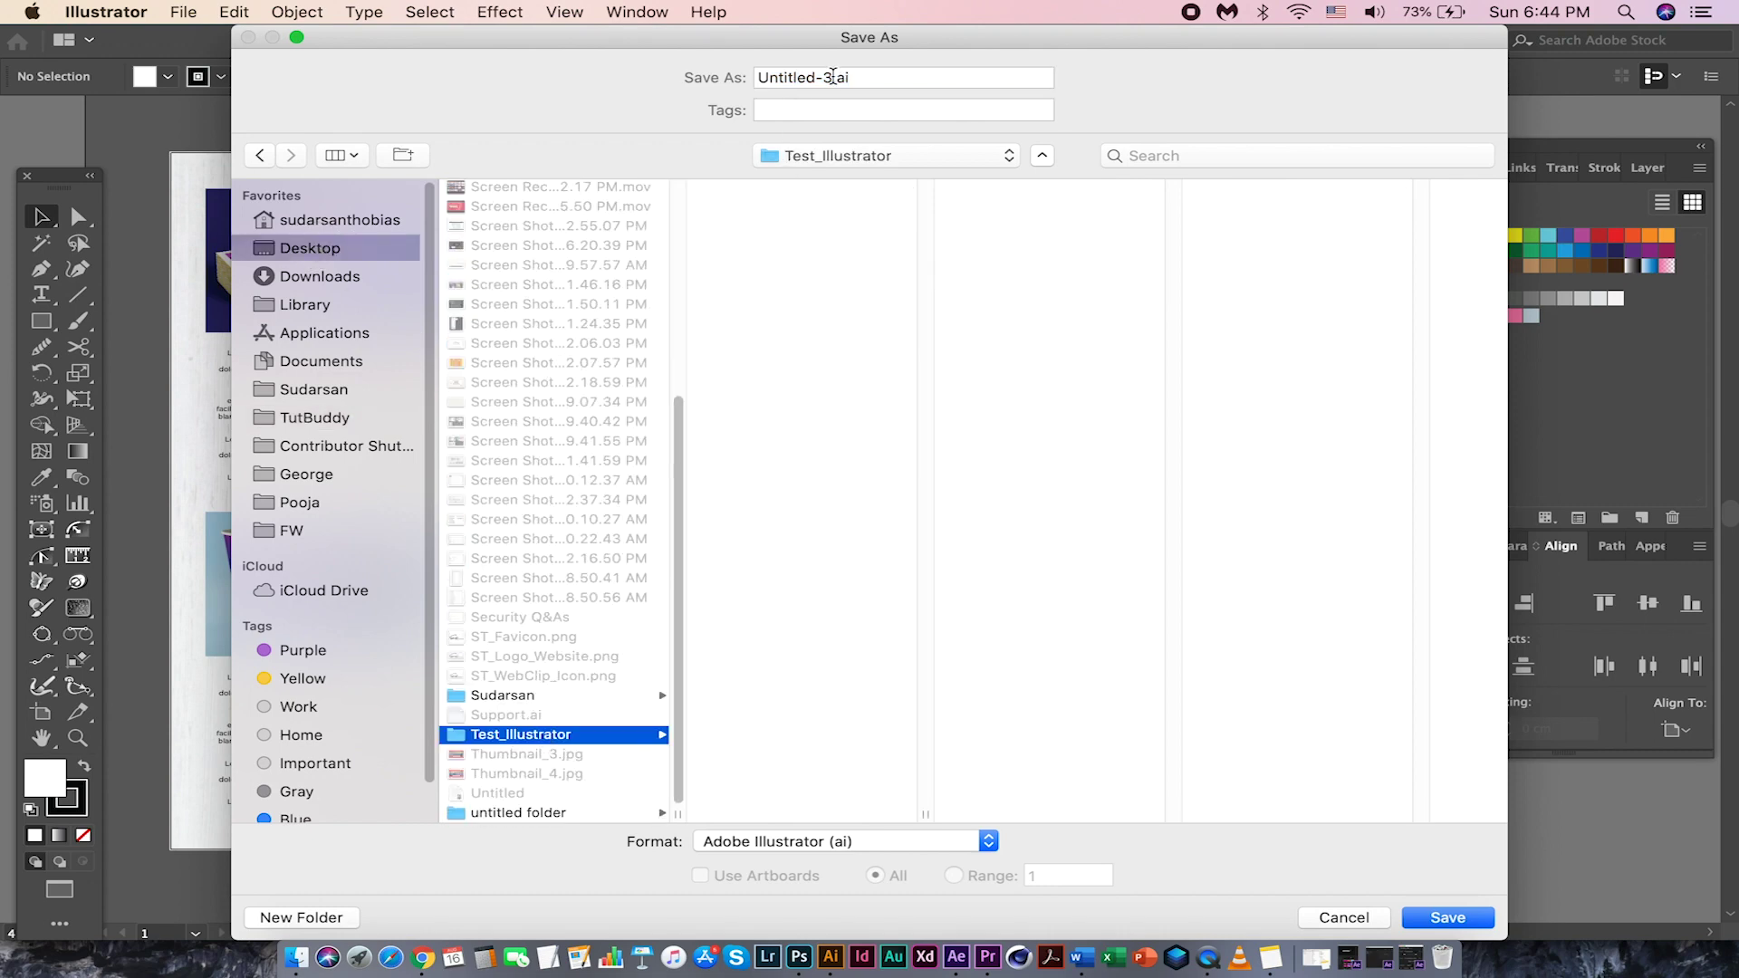
{"action": "left_click_drag", "start_coordinate": [833, 77], "coordinate": [746, 74]}
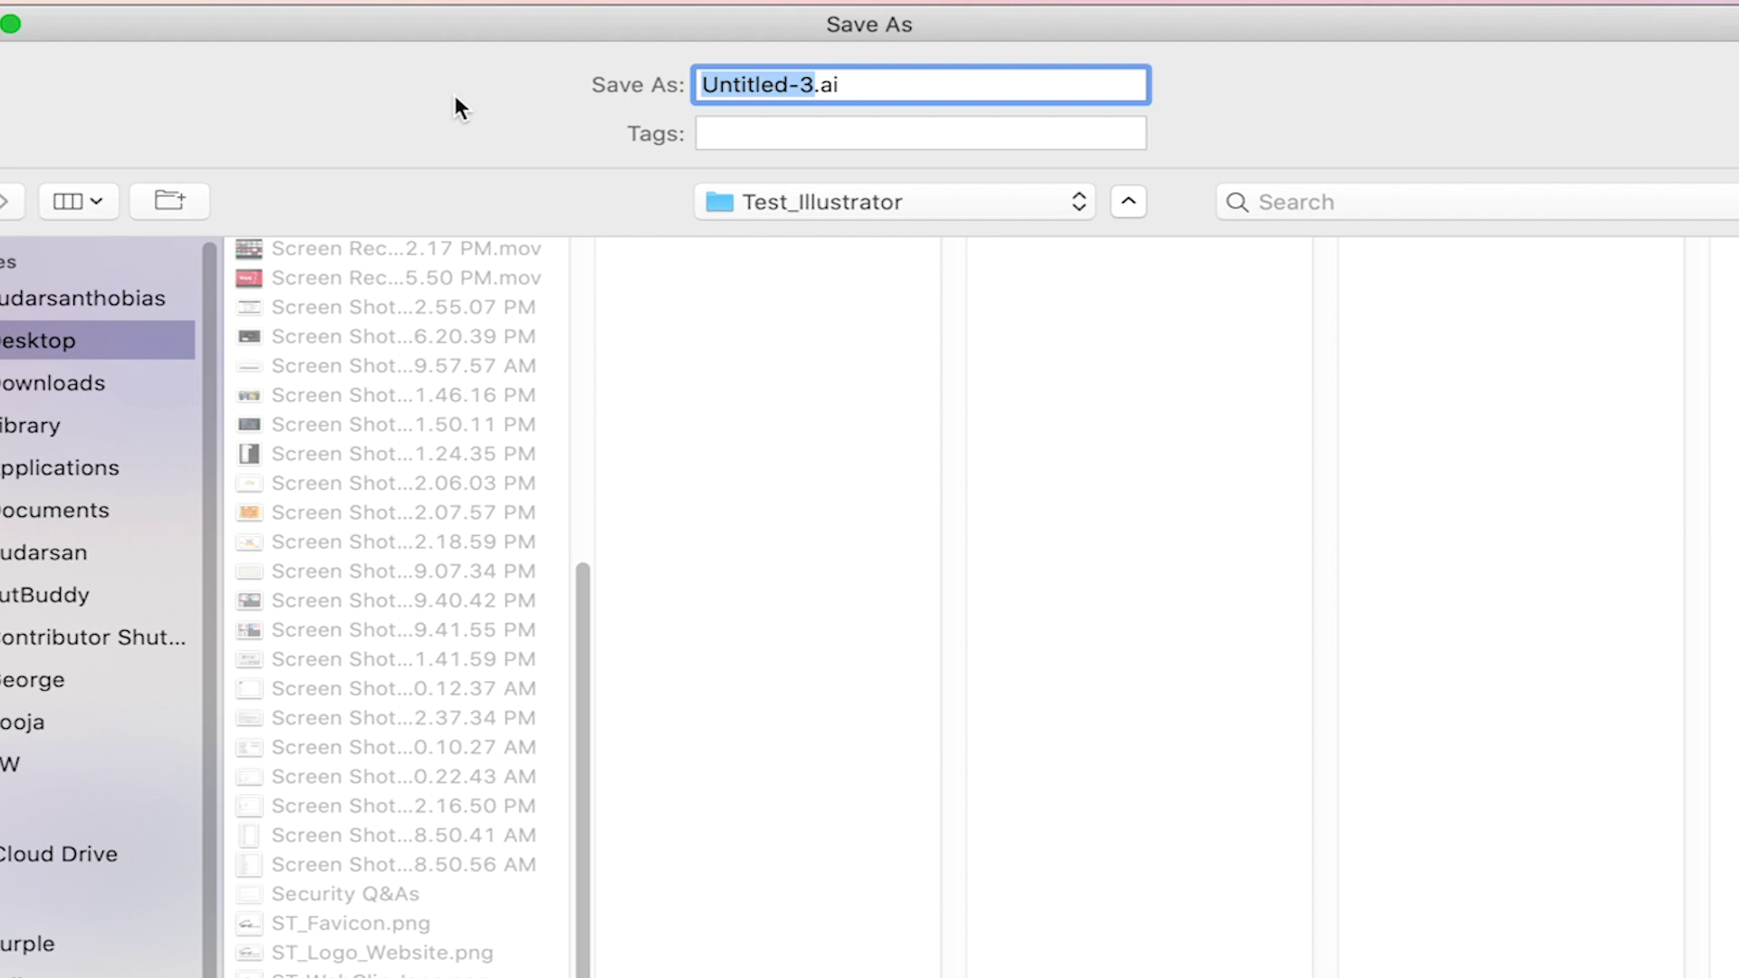
{"action": "type", "text": "Default"}
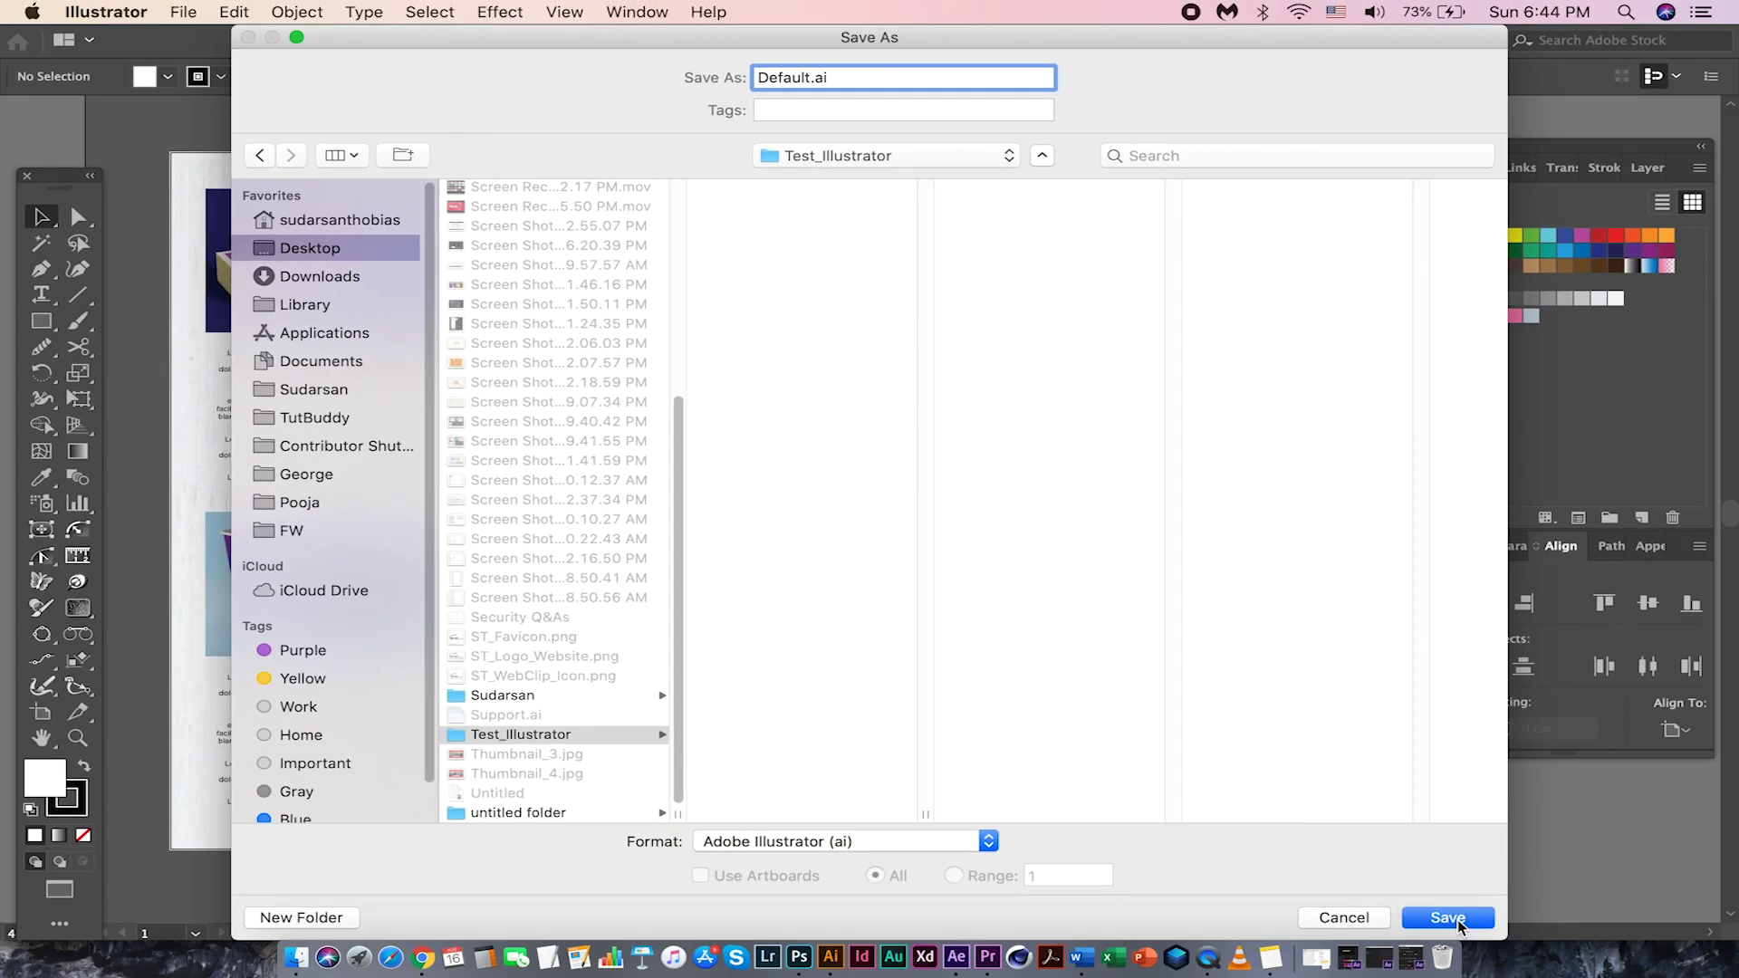
{"action": "left_click", "coordinate": [1450, 917]}
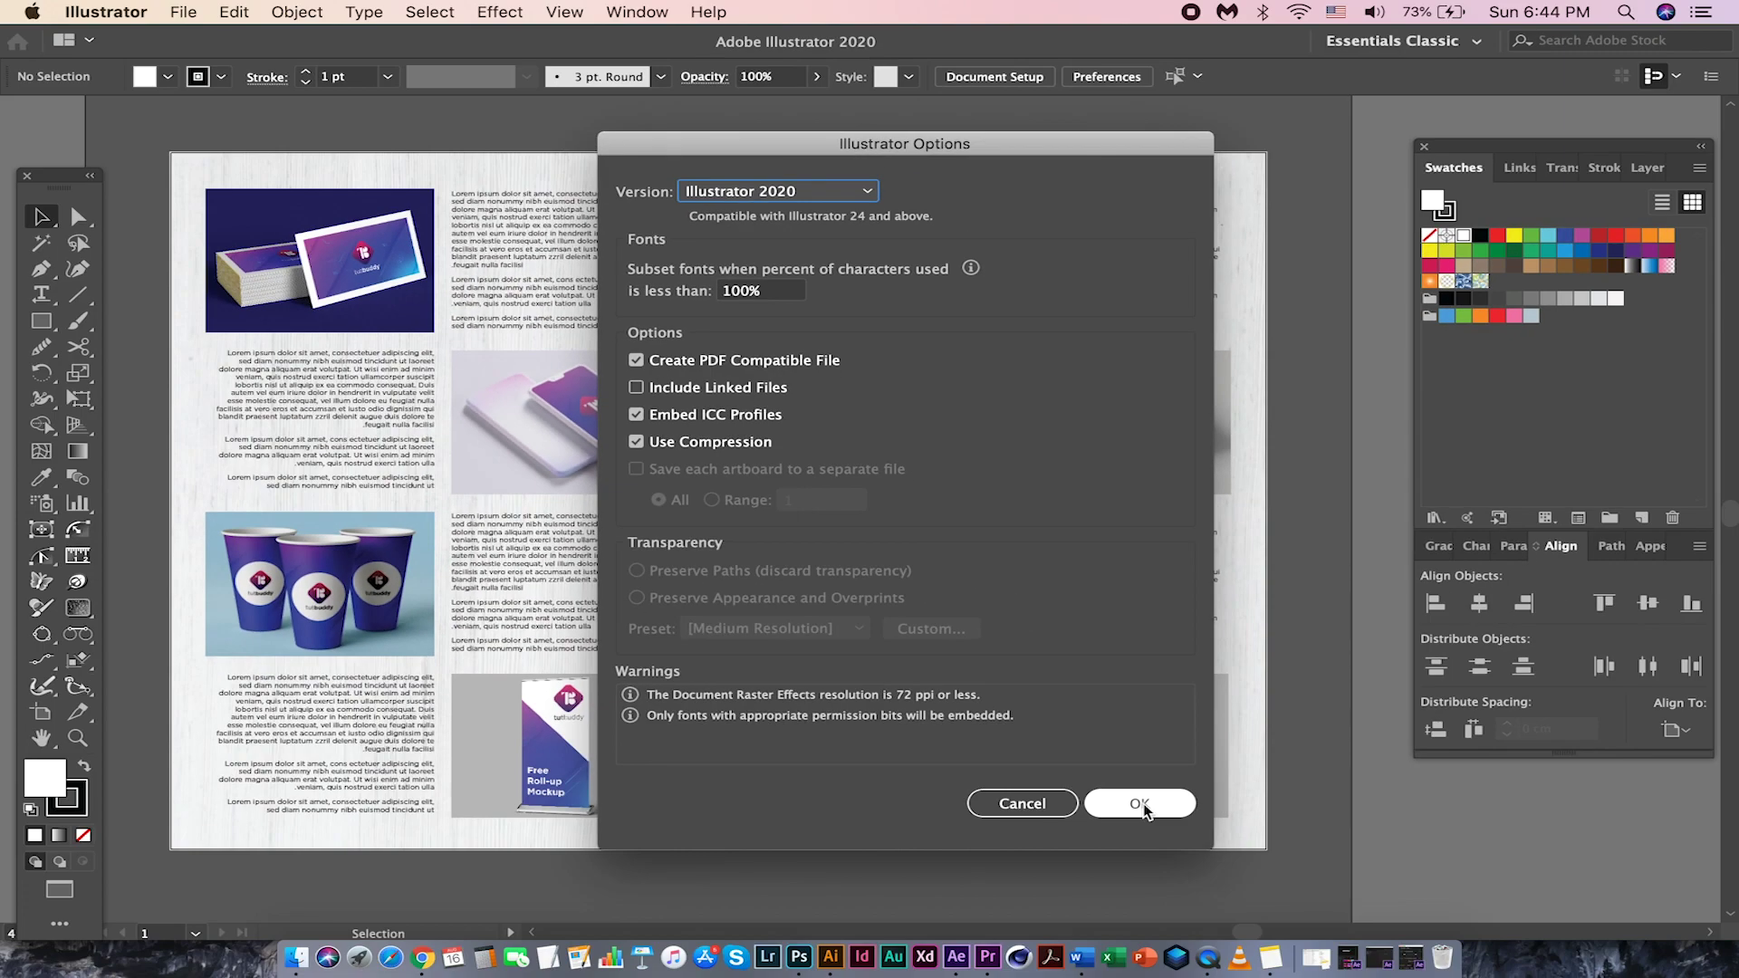
{"action": "left_click", "coordinate": [1139, 803]}
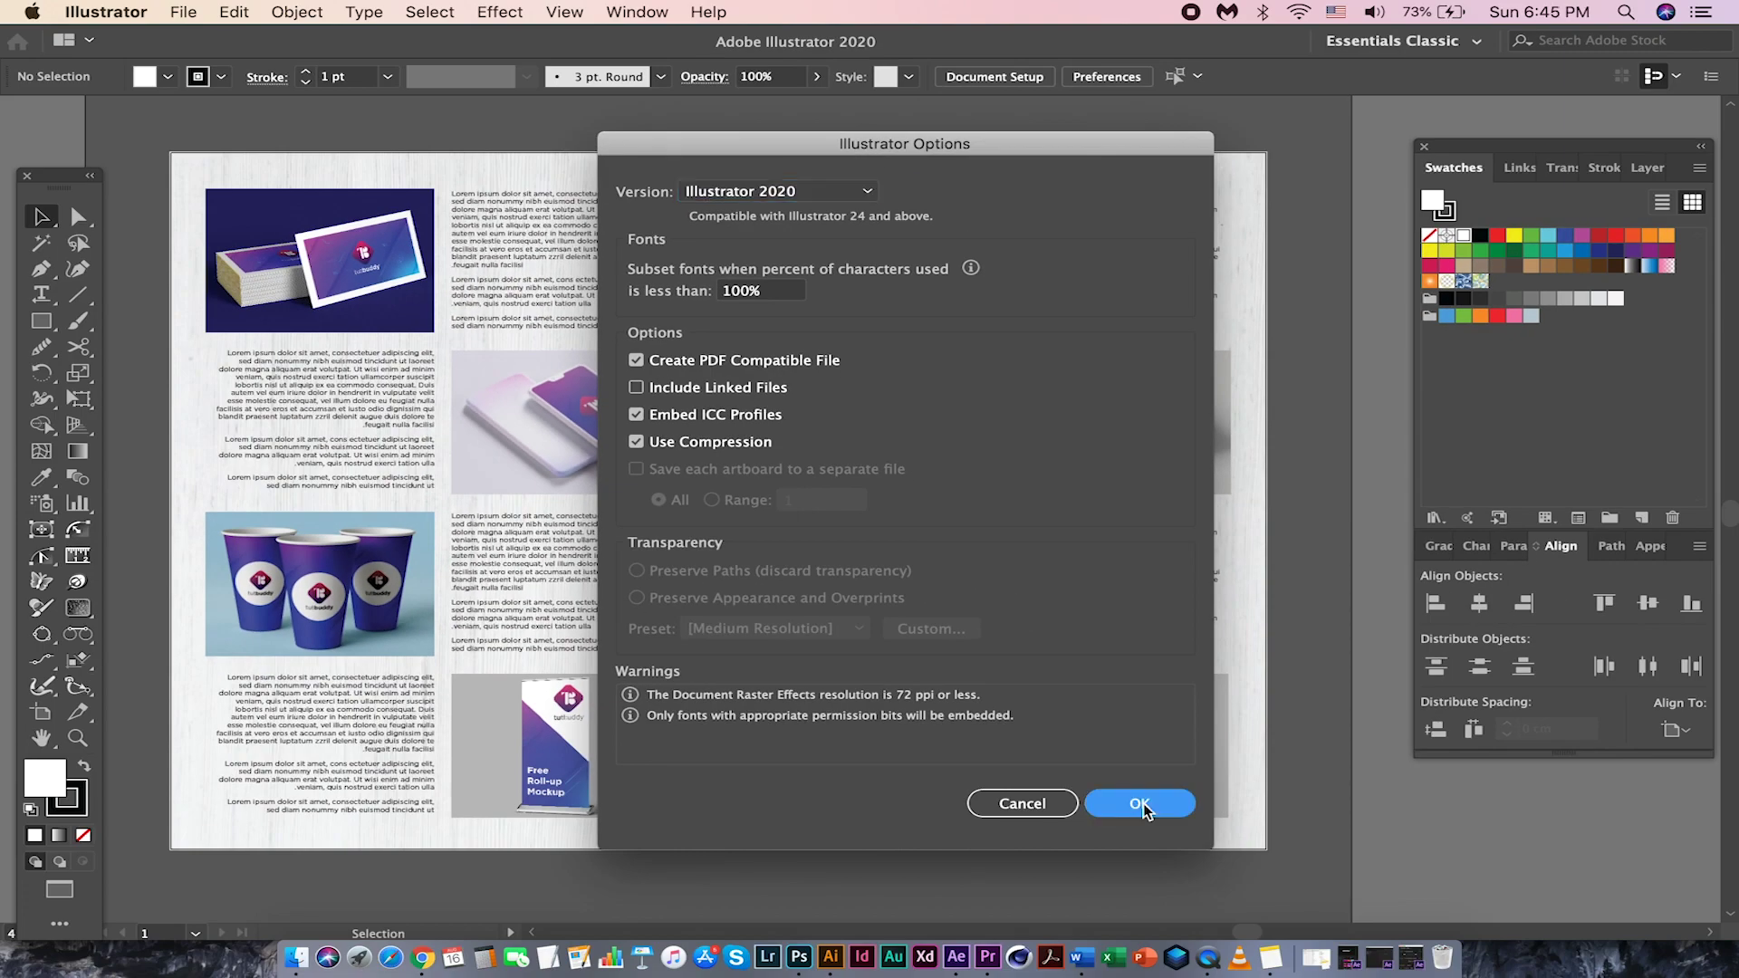
Confirm Default.ai's options with Create PDF Compatible File on and follow the save progress.
{"action": "left_click", "coordinate": [1141, 805]}
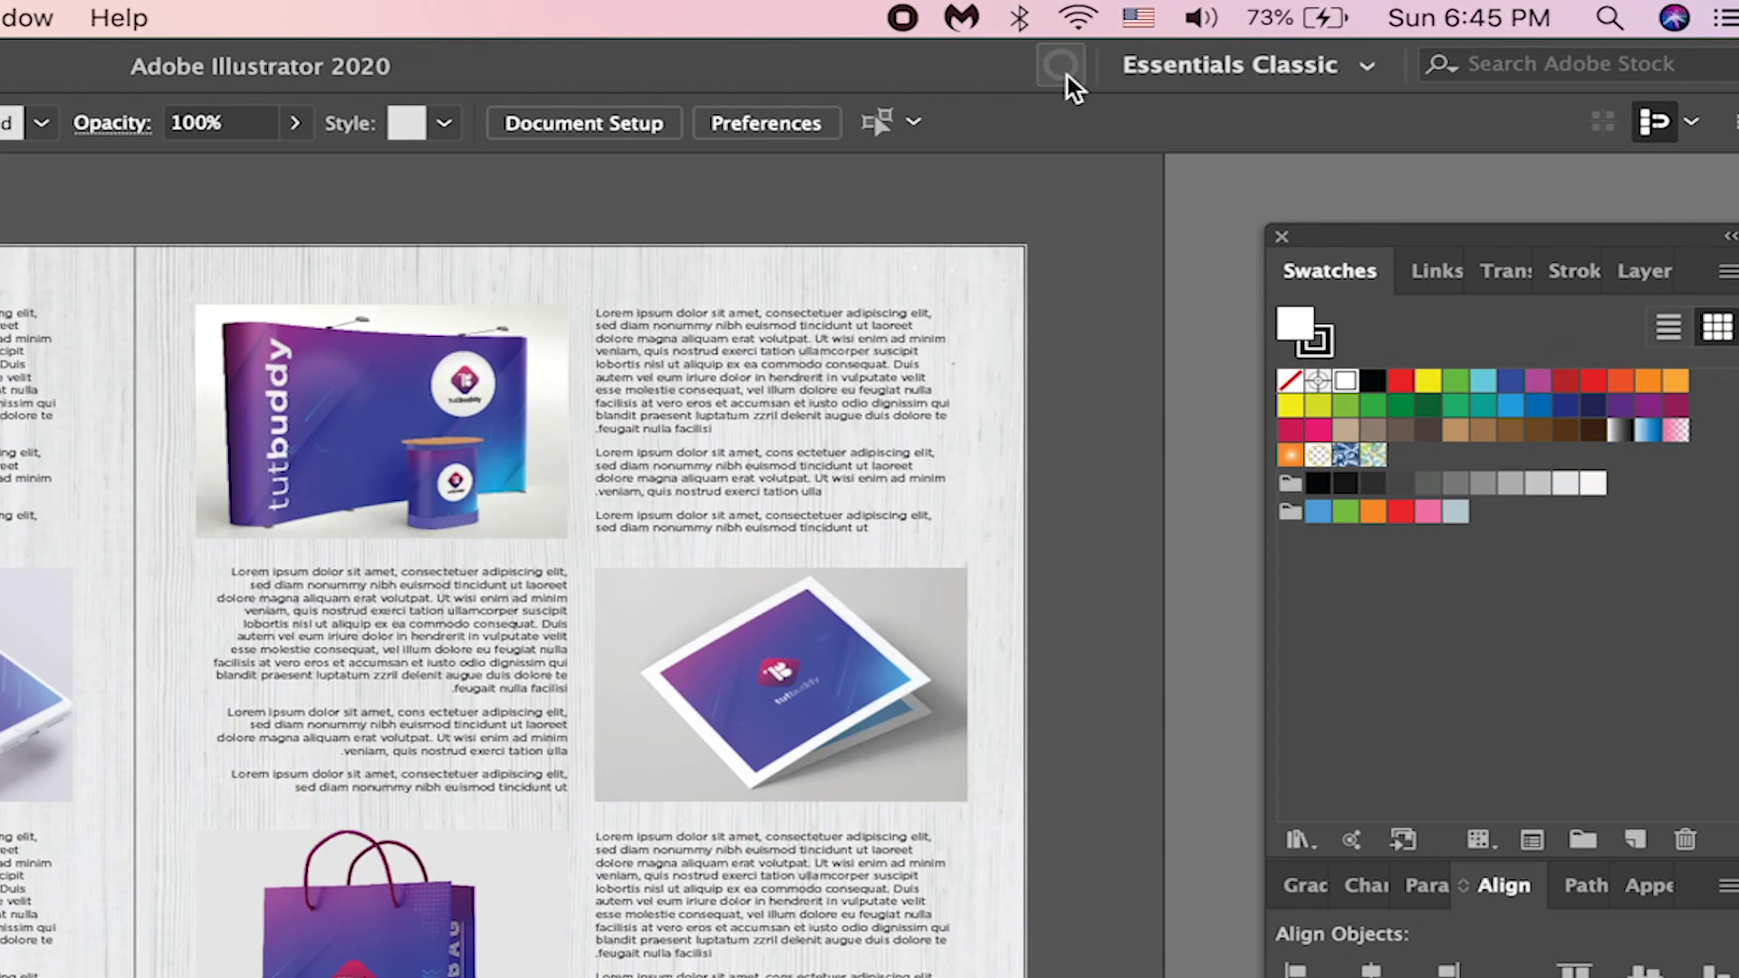
{"action": "mouse_move", "coordinate": [1291, 46]}
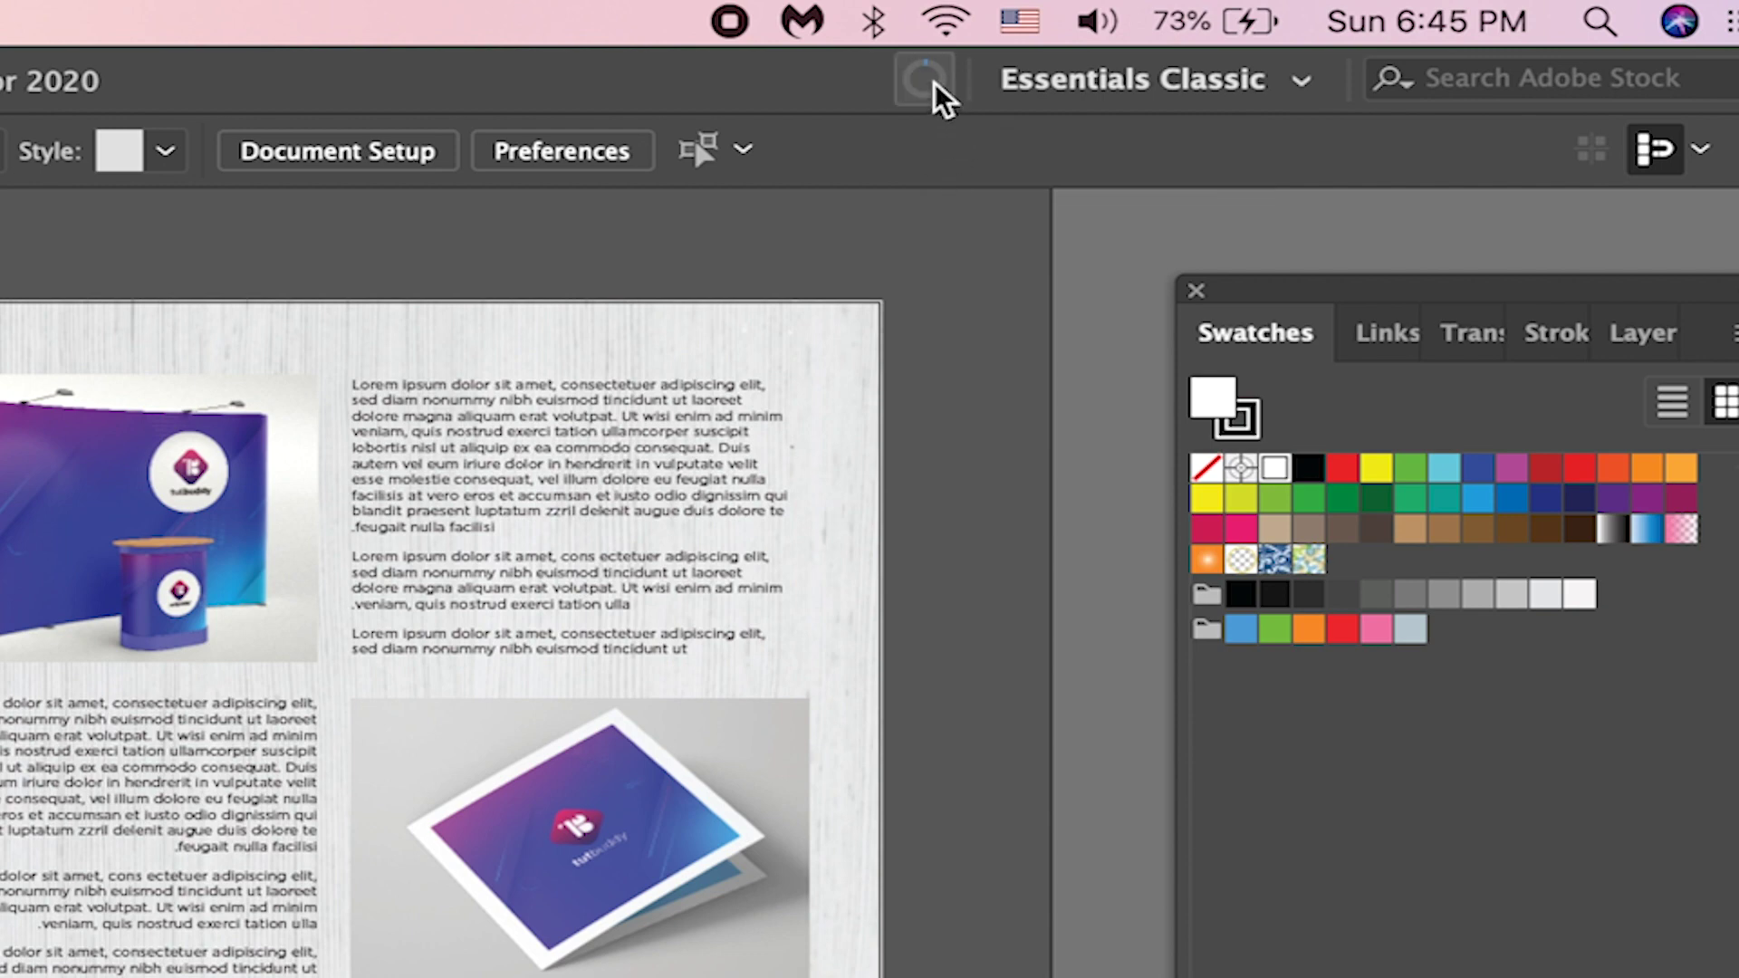
{"action": "left_click", "coordinate": [935, 83]}
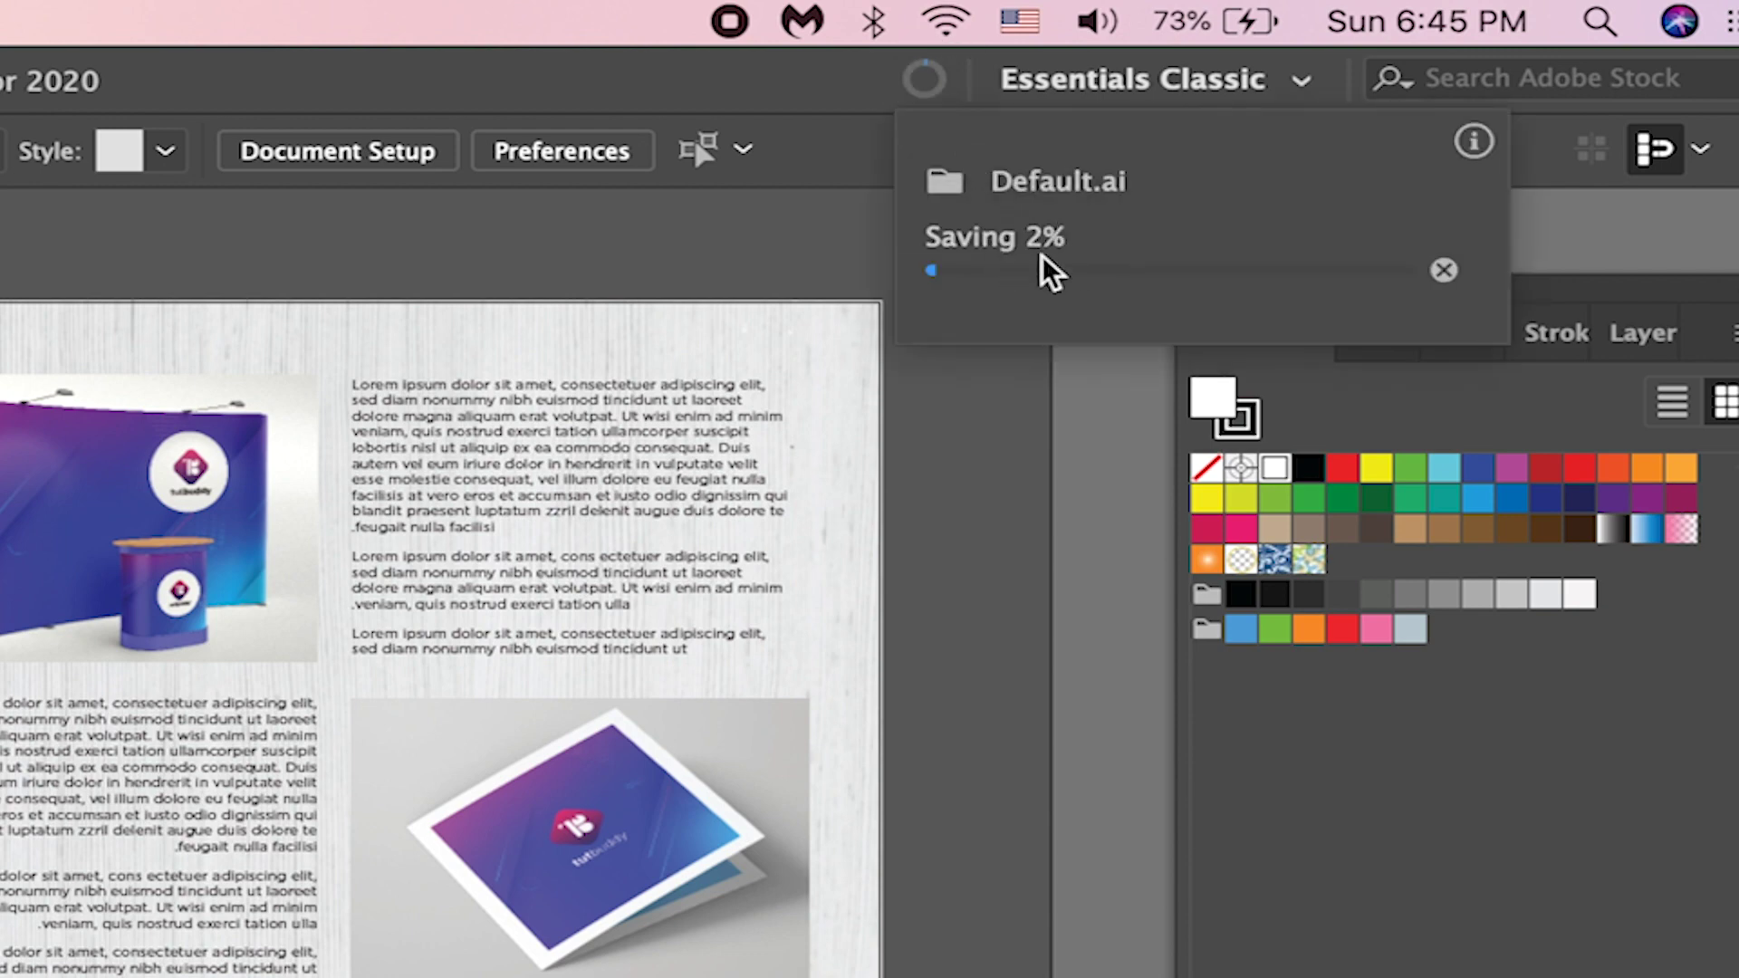
{"action": "left_click", "coordinate": [926, 81]}
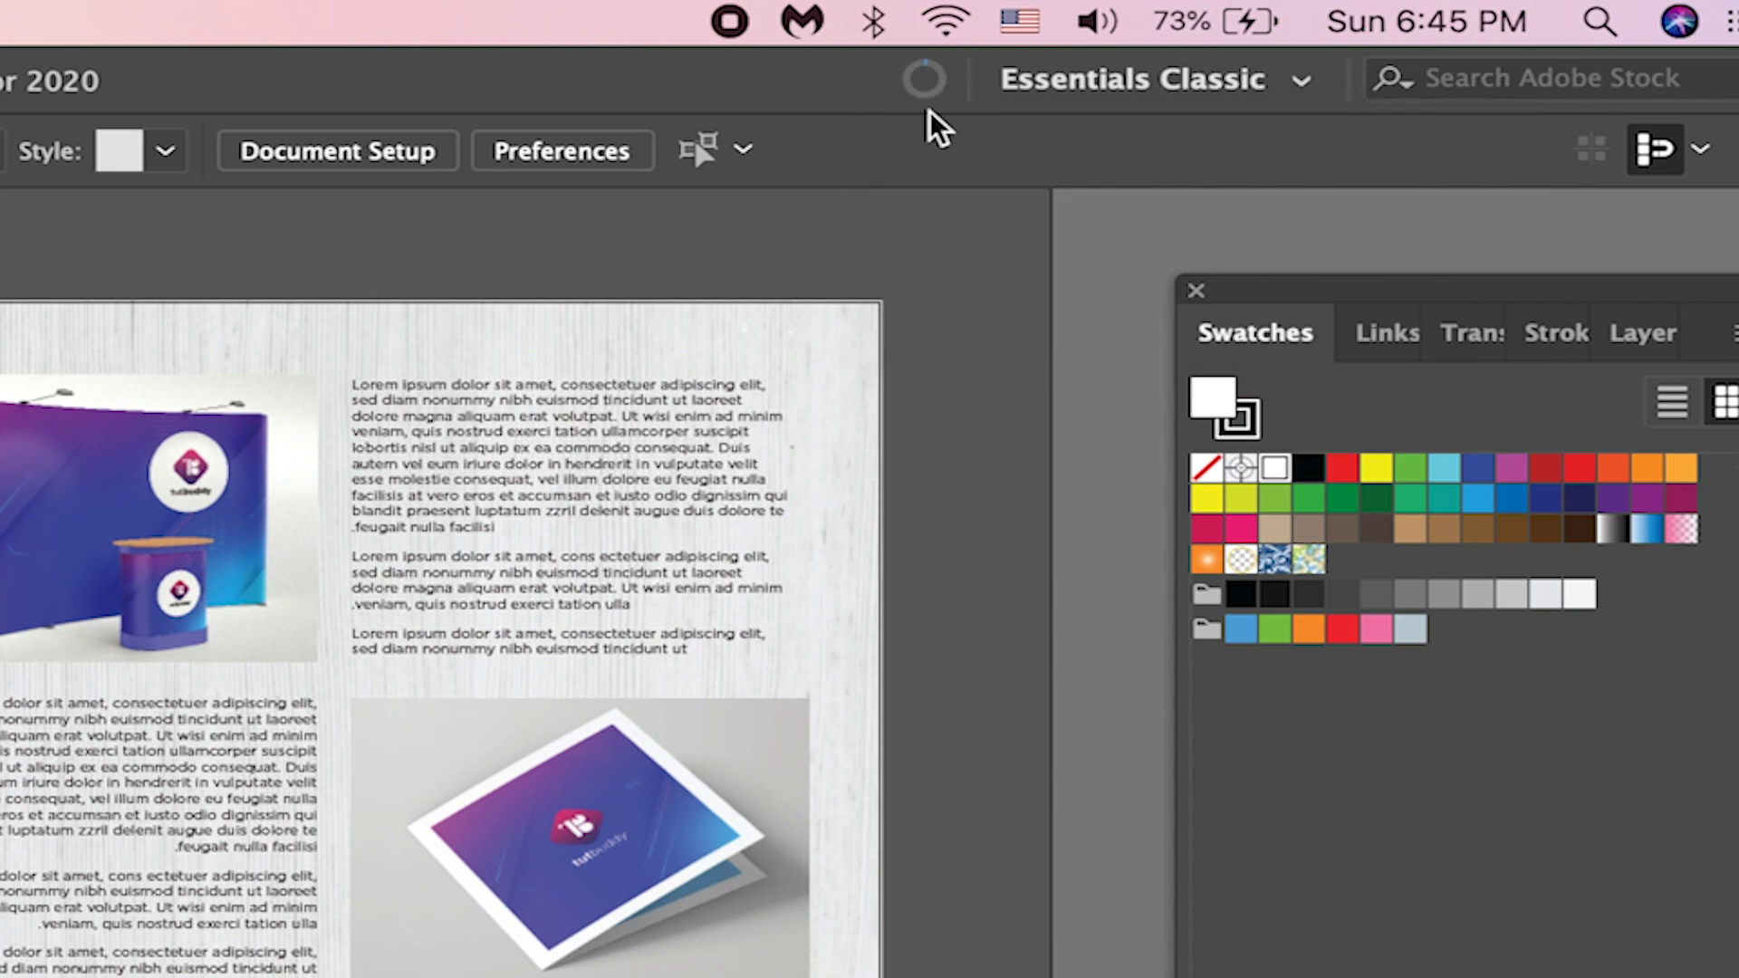
{"action": "left_click", "coordinate": [926, 82]}
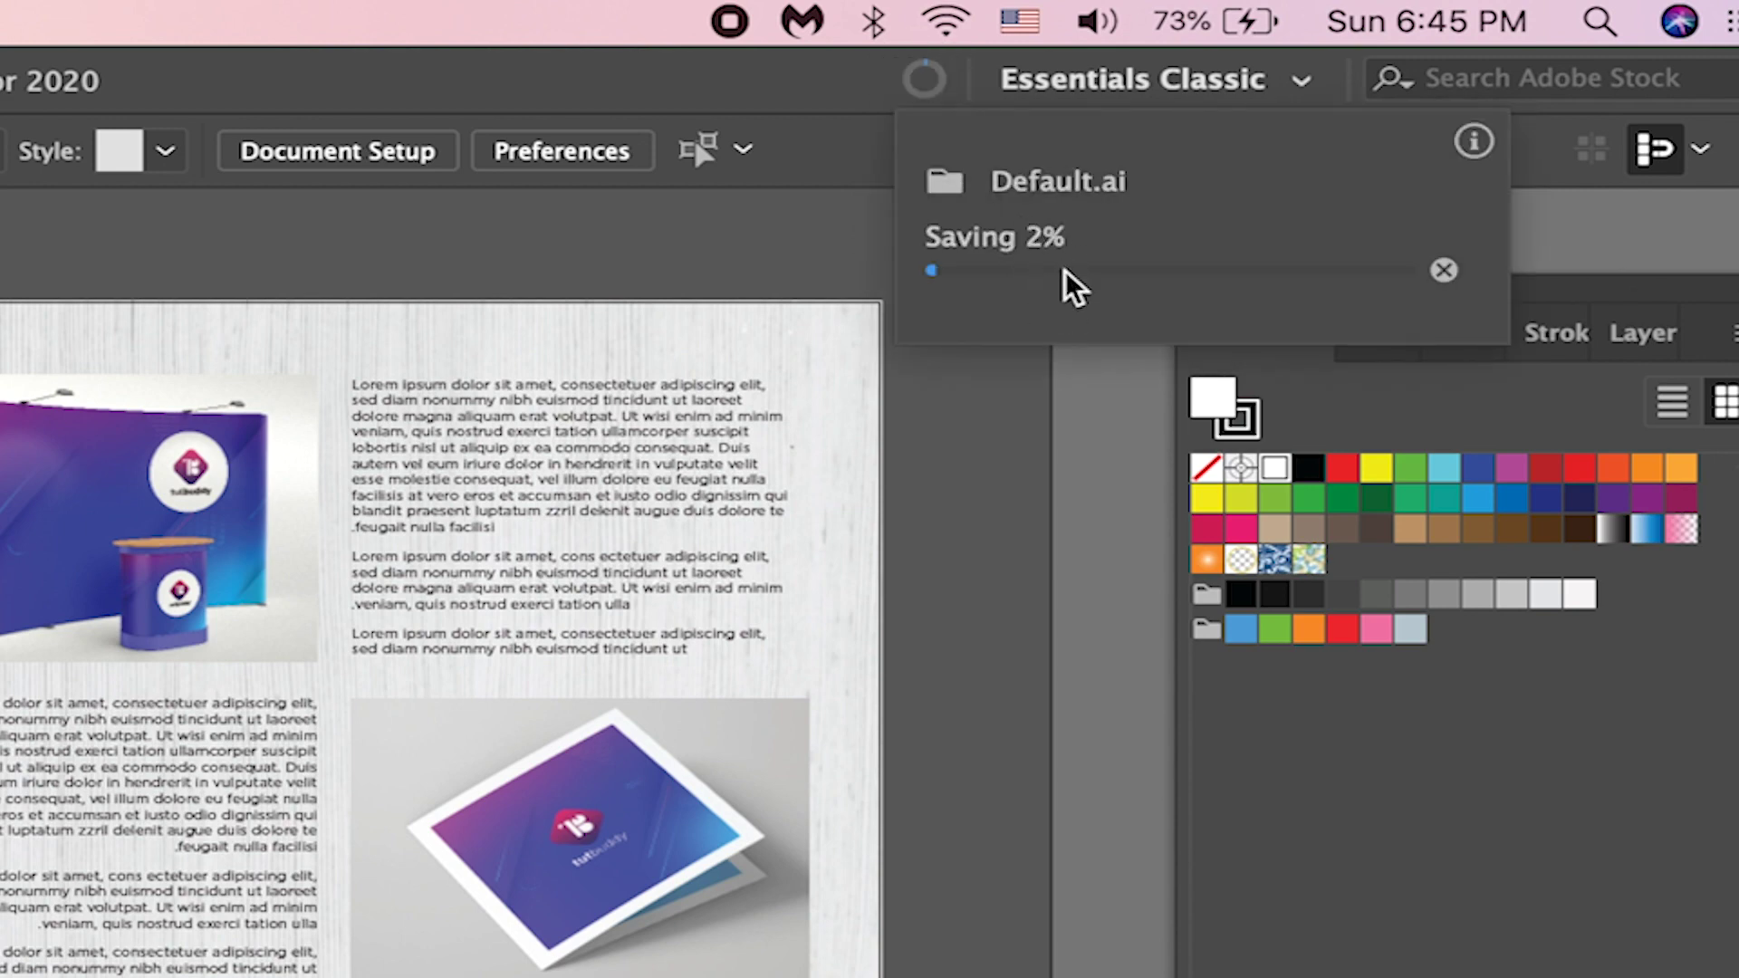
{"action": "left_click", "coordinate": [924, 82]}
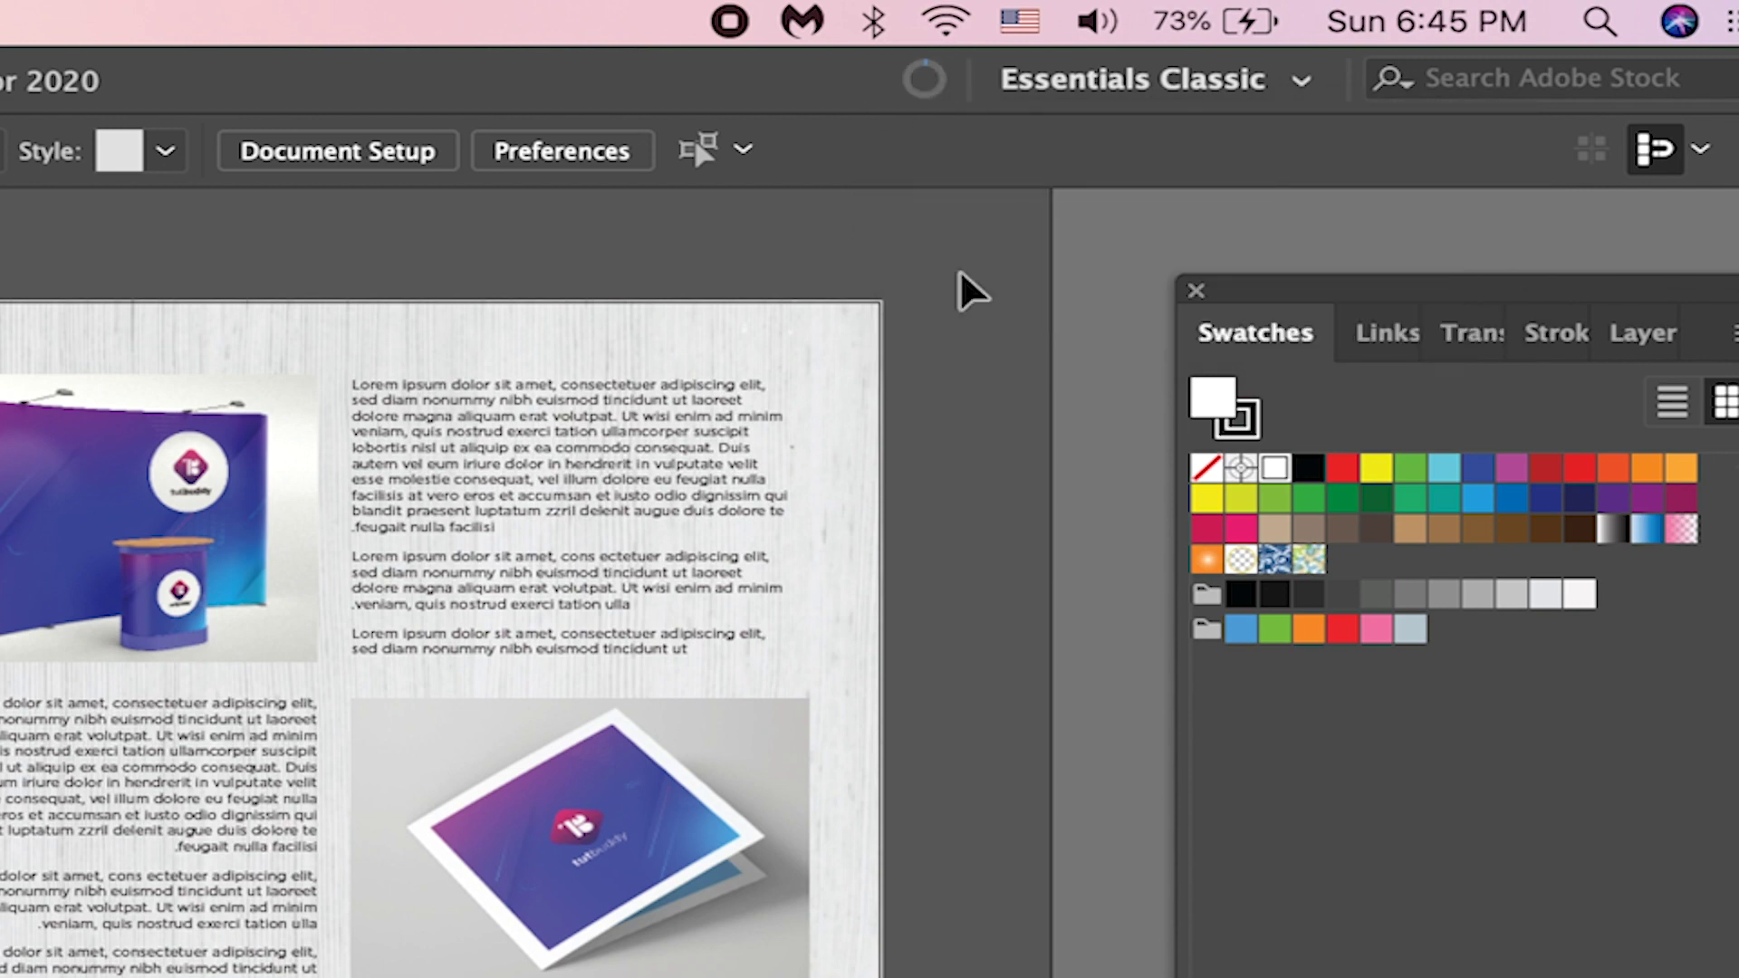
{"action": "left_click", "coordinate": [926, 84]}
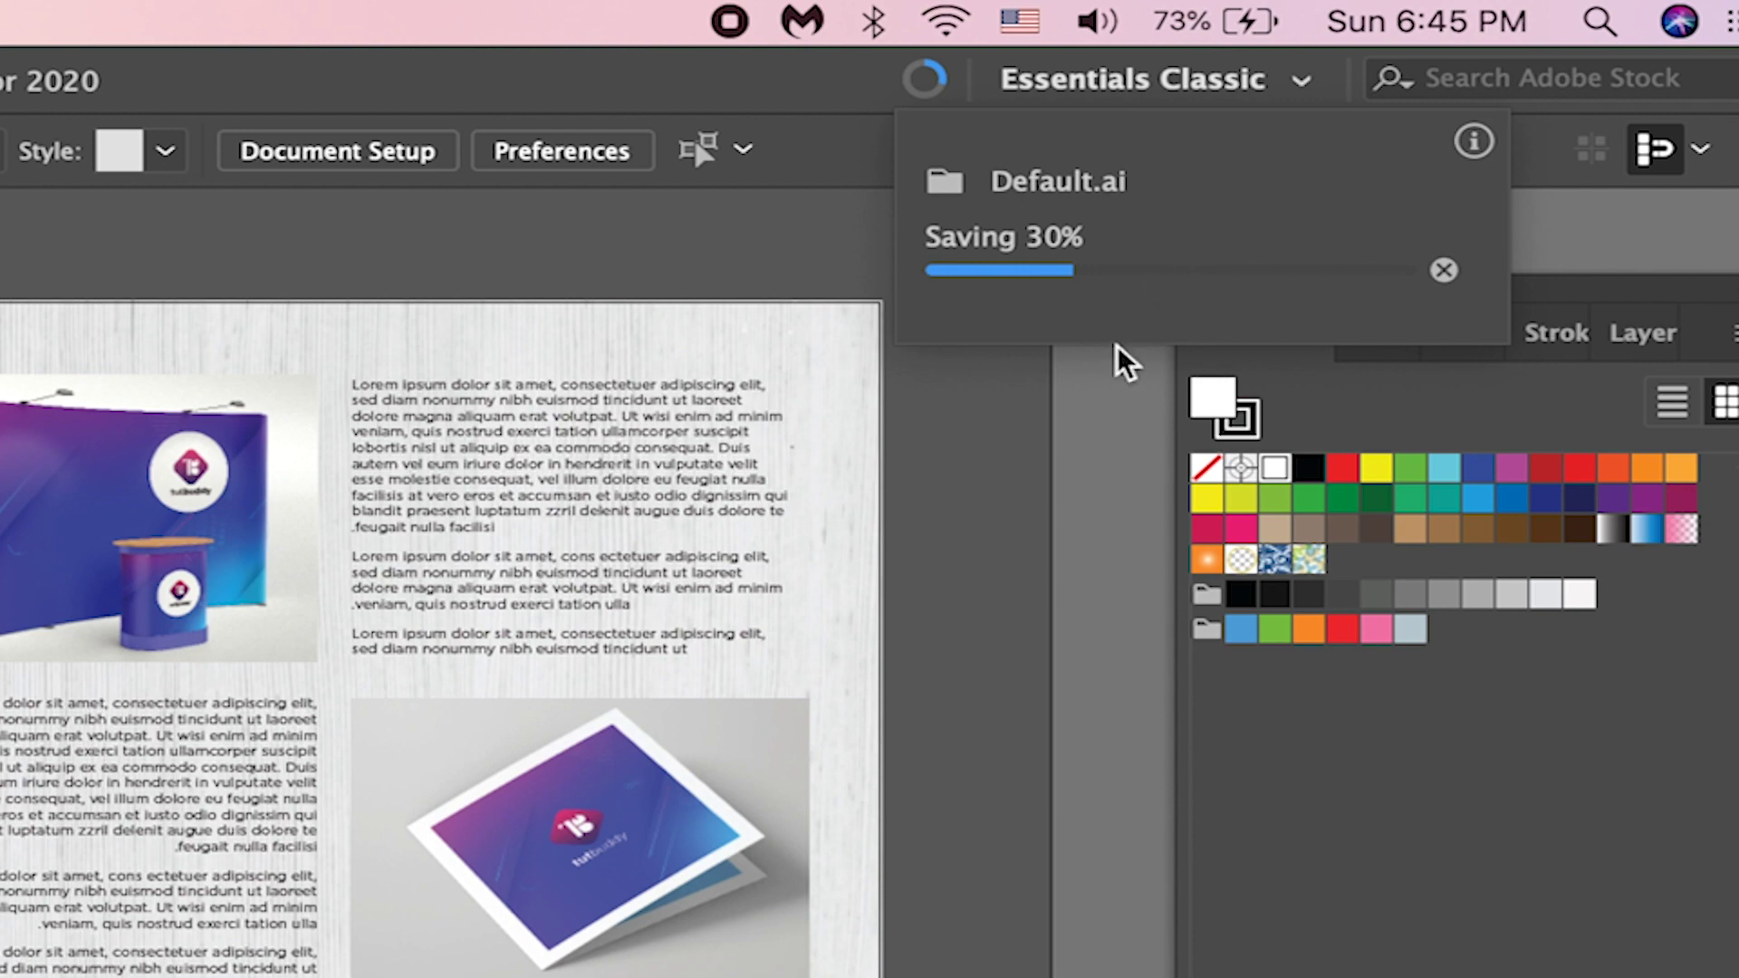
{"action": "left_click", "coordinate": [990, 458]}
{"action": "left_click", "coordinate": [926, 83]}
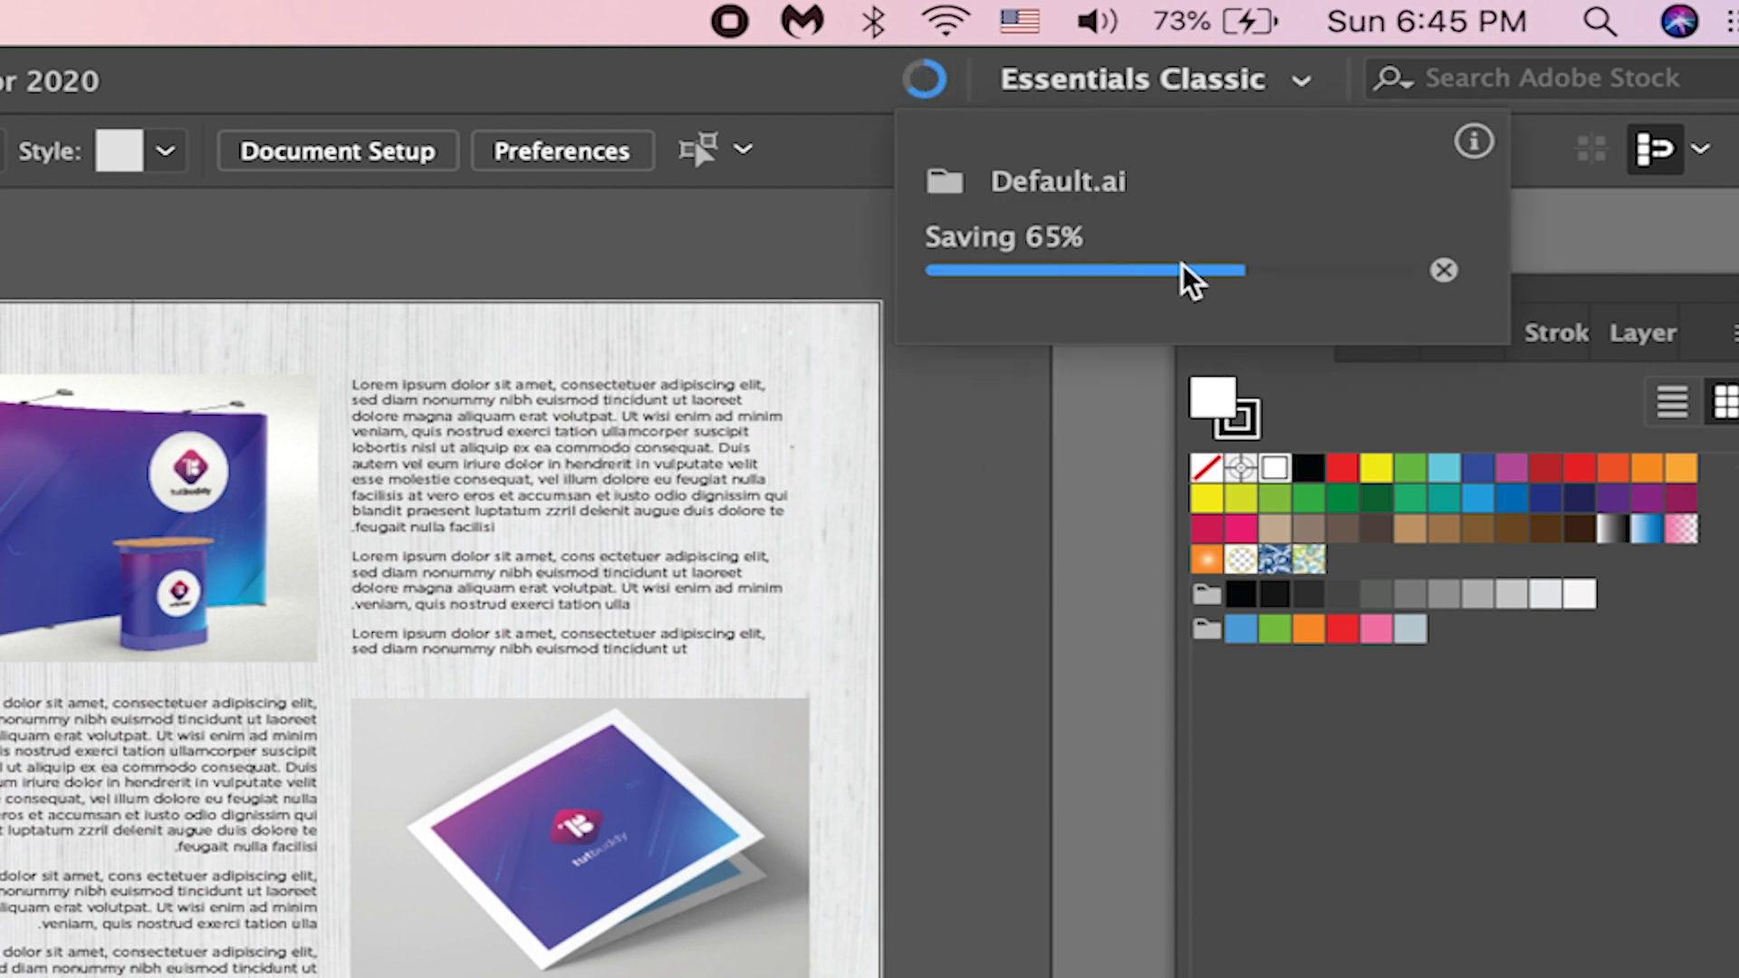
{"action": "left_click", "coordinate": [989, 381]}
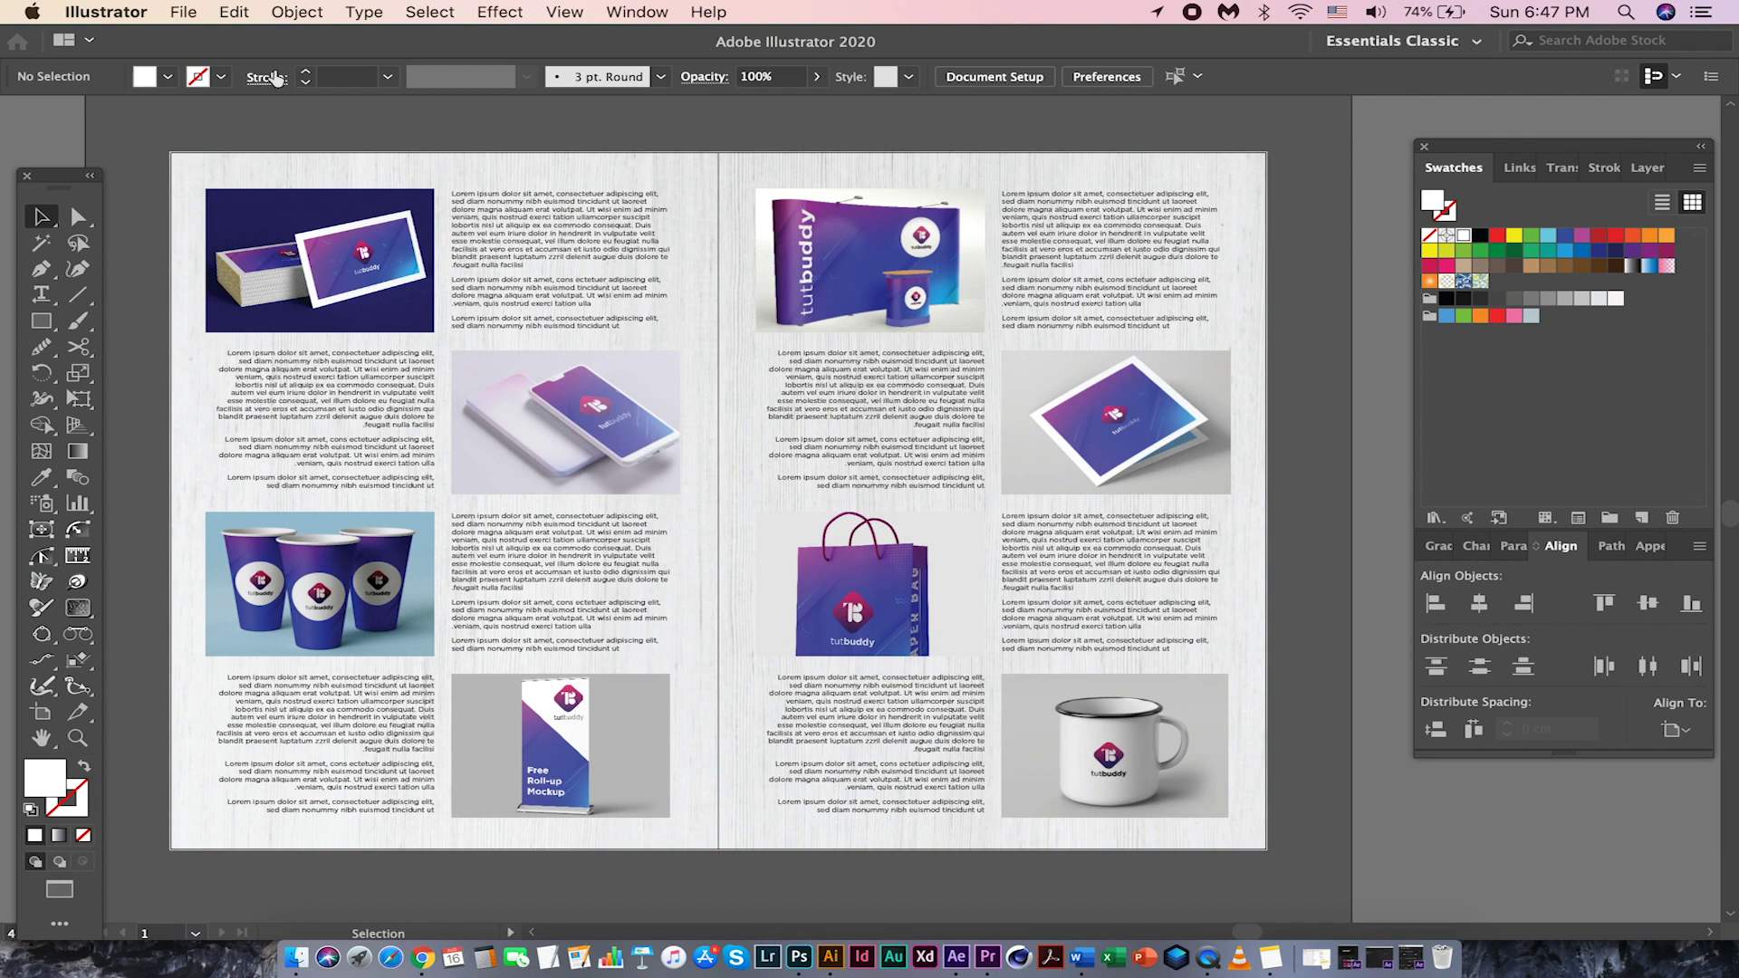
Save a copy of the brochure renamed from Default to Unchecked.ai in Test_Illustrator.
{"action": "left_click", "coordinate": [184, 12]}
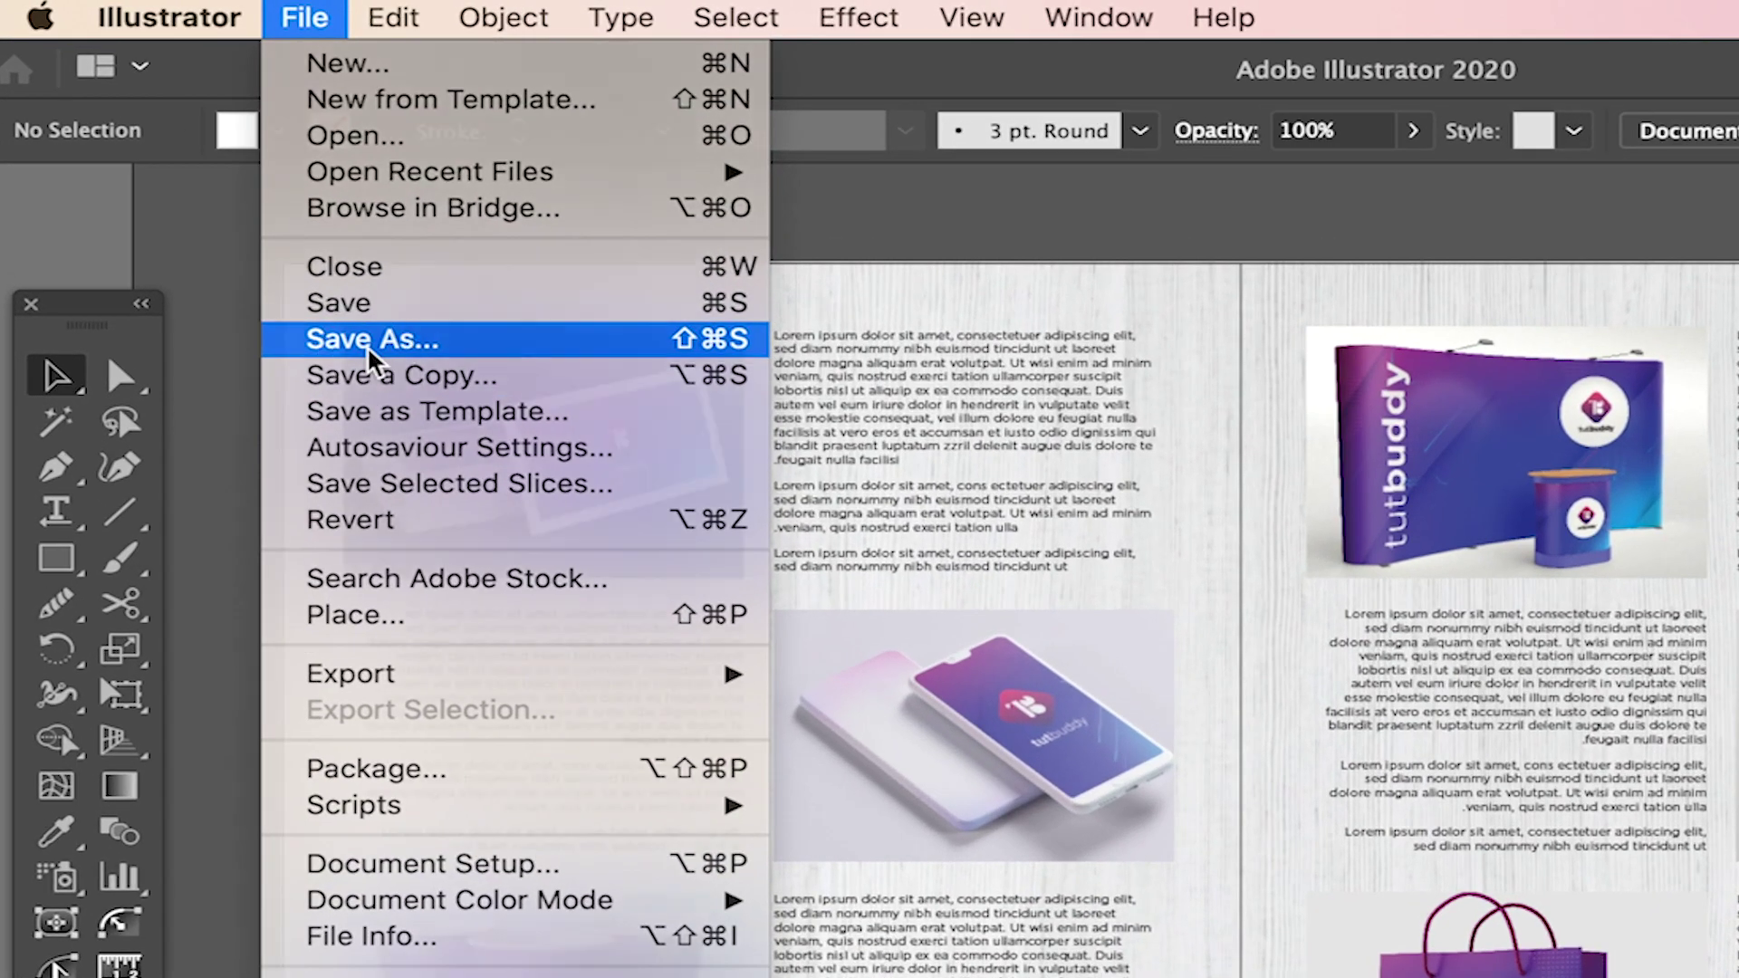
{"action": "left_click", "coordinate": [247, 215]}
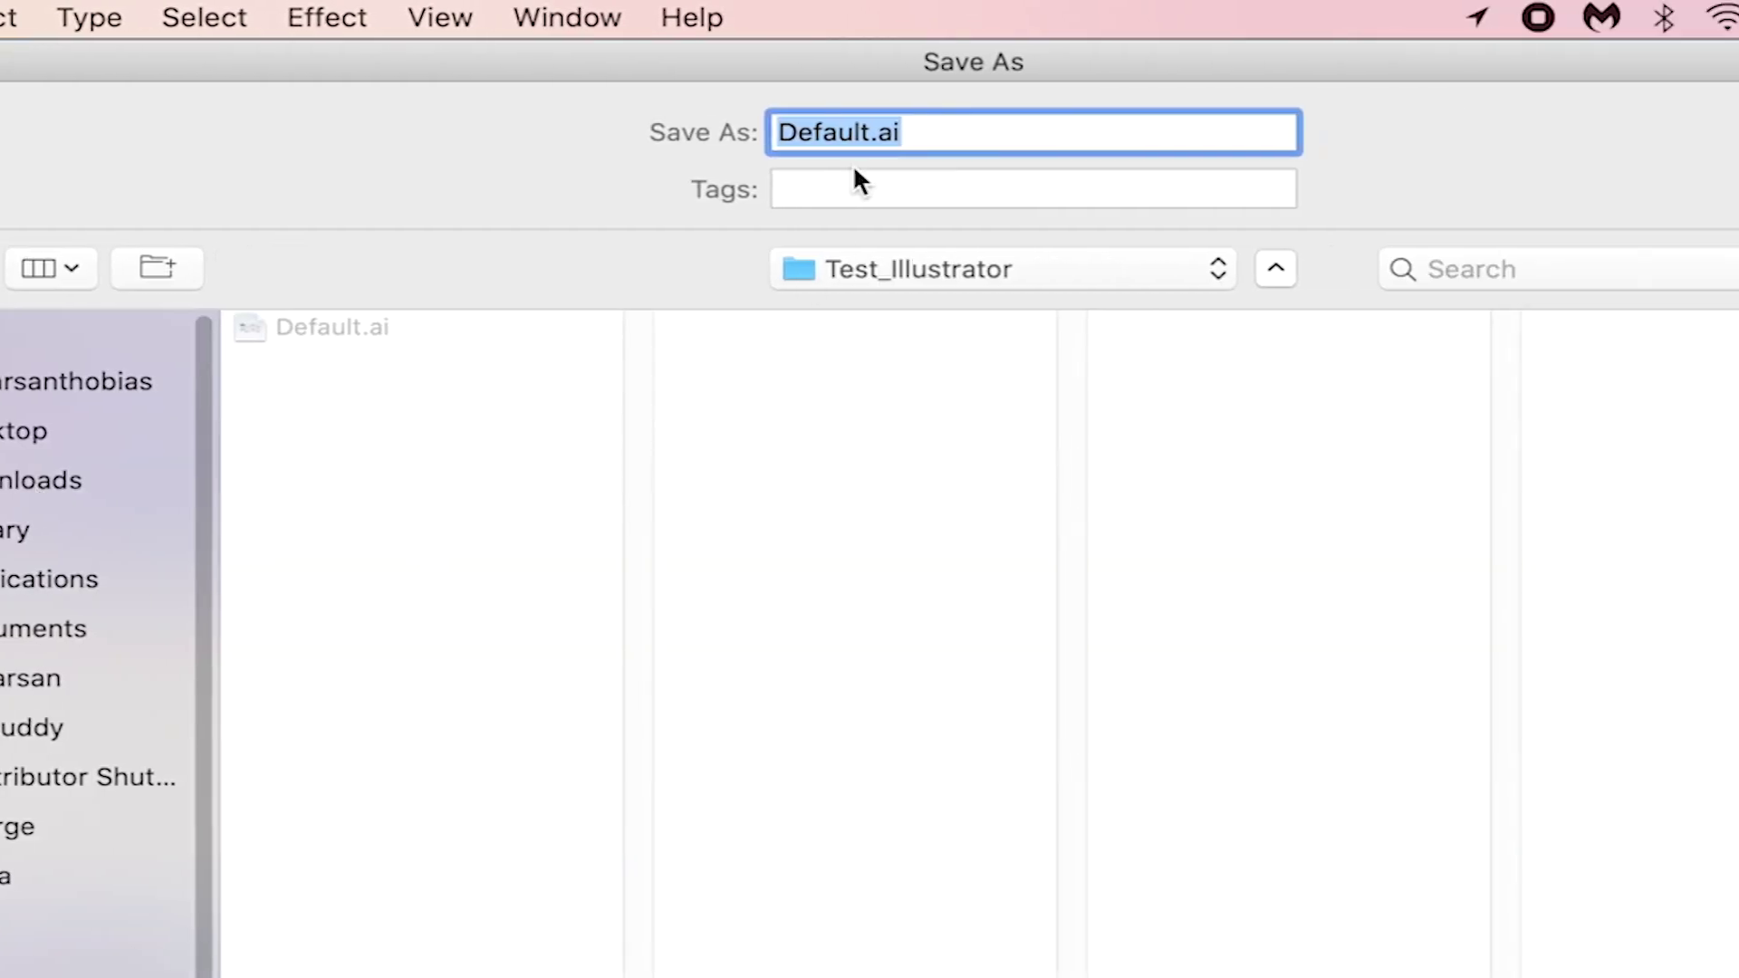
{"action": "left_click", "coordinate": [863, 132]}
{"action": "key", "text": "shift+super+Left"}
{"action": "type", "text": "Unchecked"}
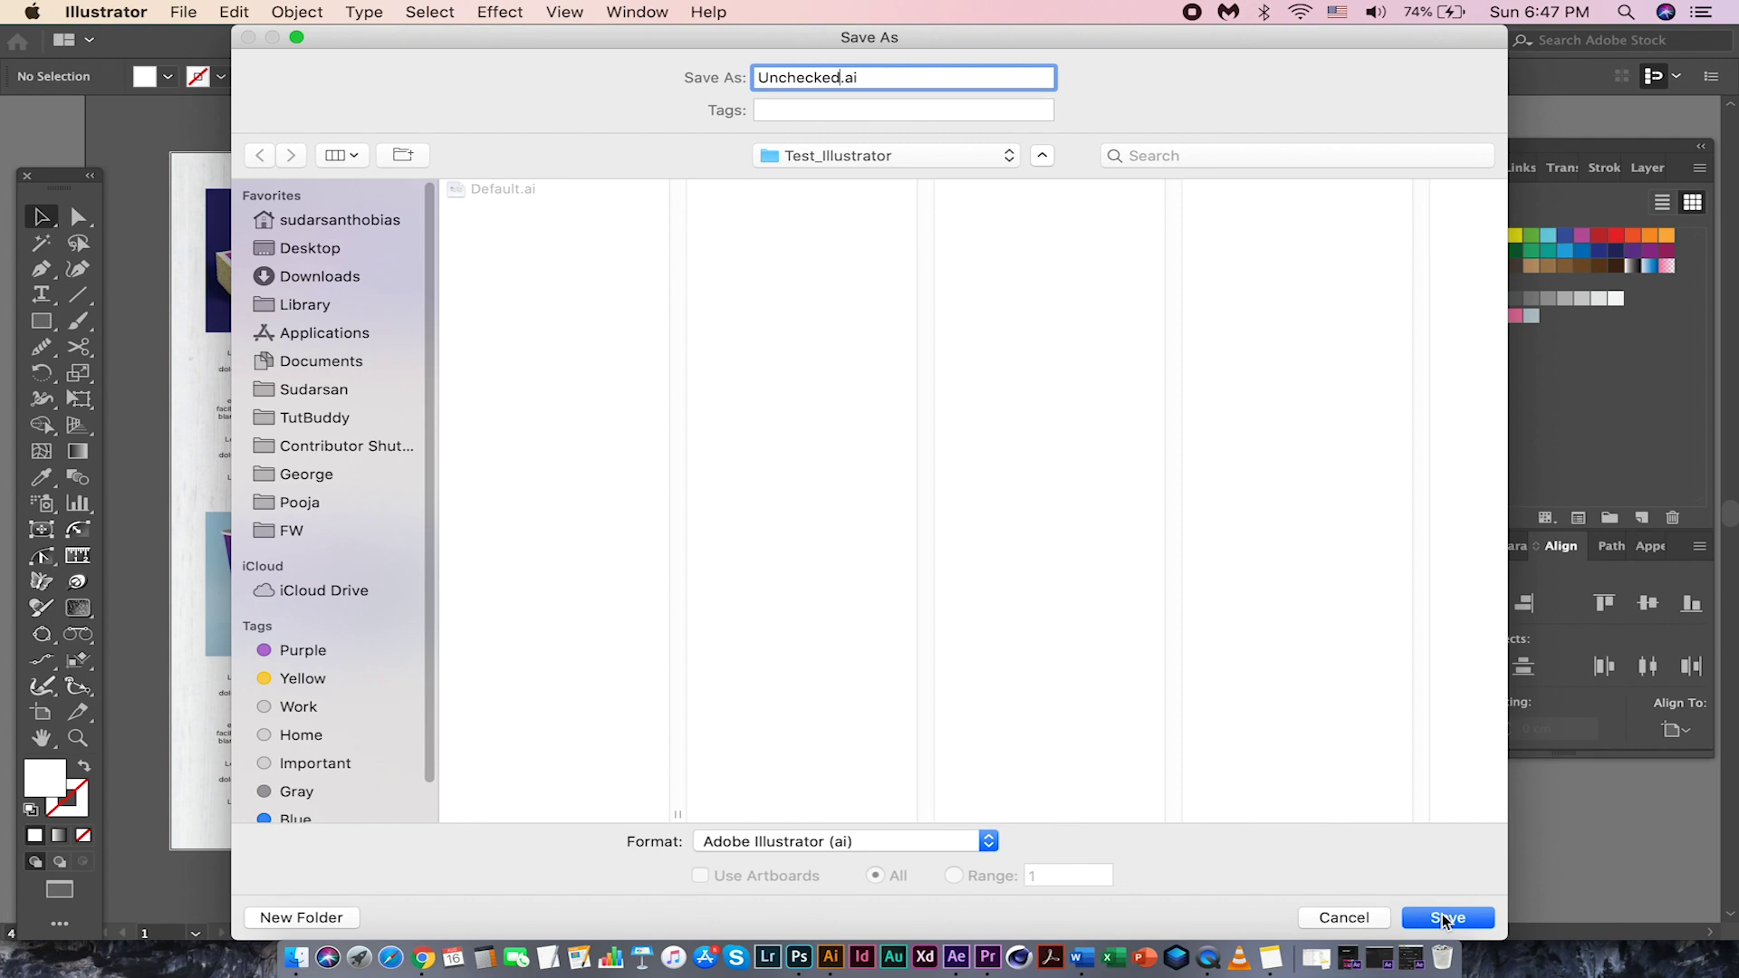
{"action": "left_click", "coordinate": [1446, 918]}
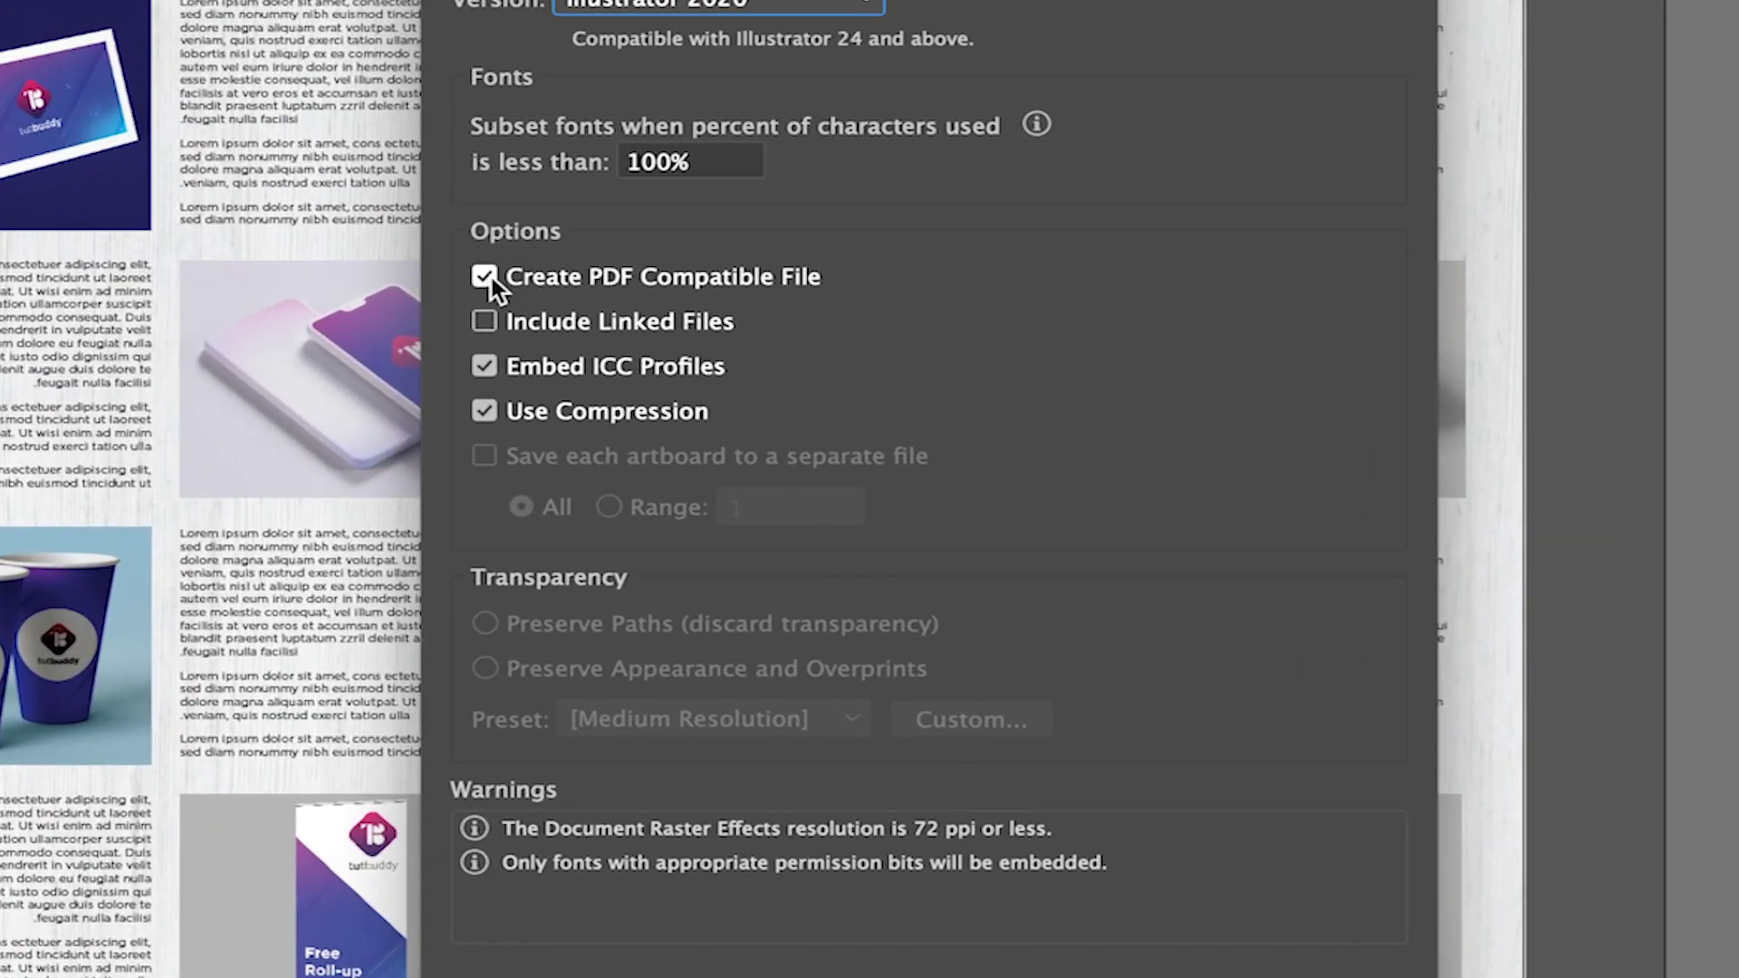
Uncheck Create PDF Compatible File and confirm to save Unchecked.ai.
{"action": "left_click", "coordinate": [484, 278]}
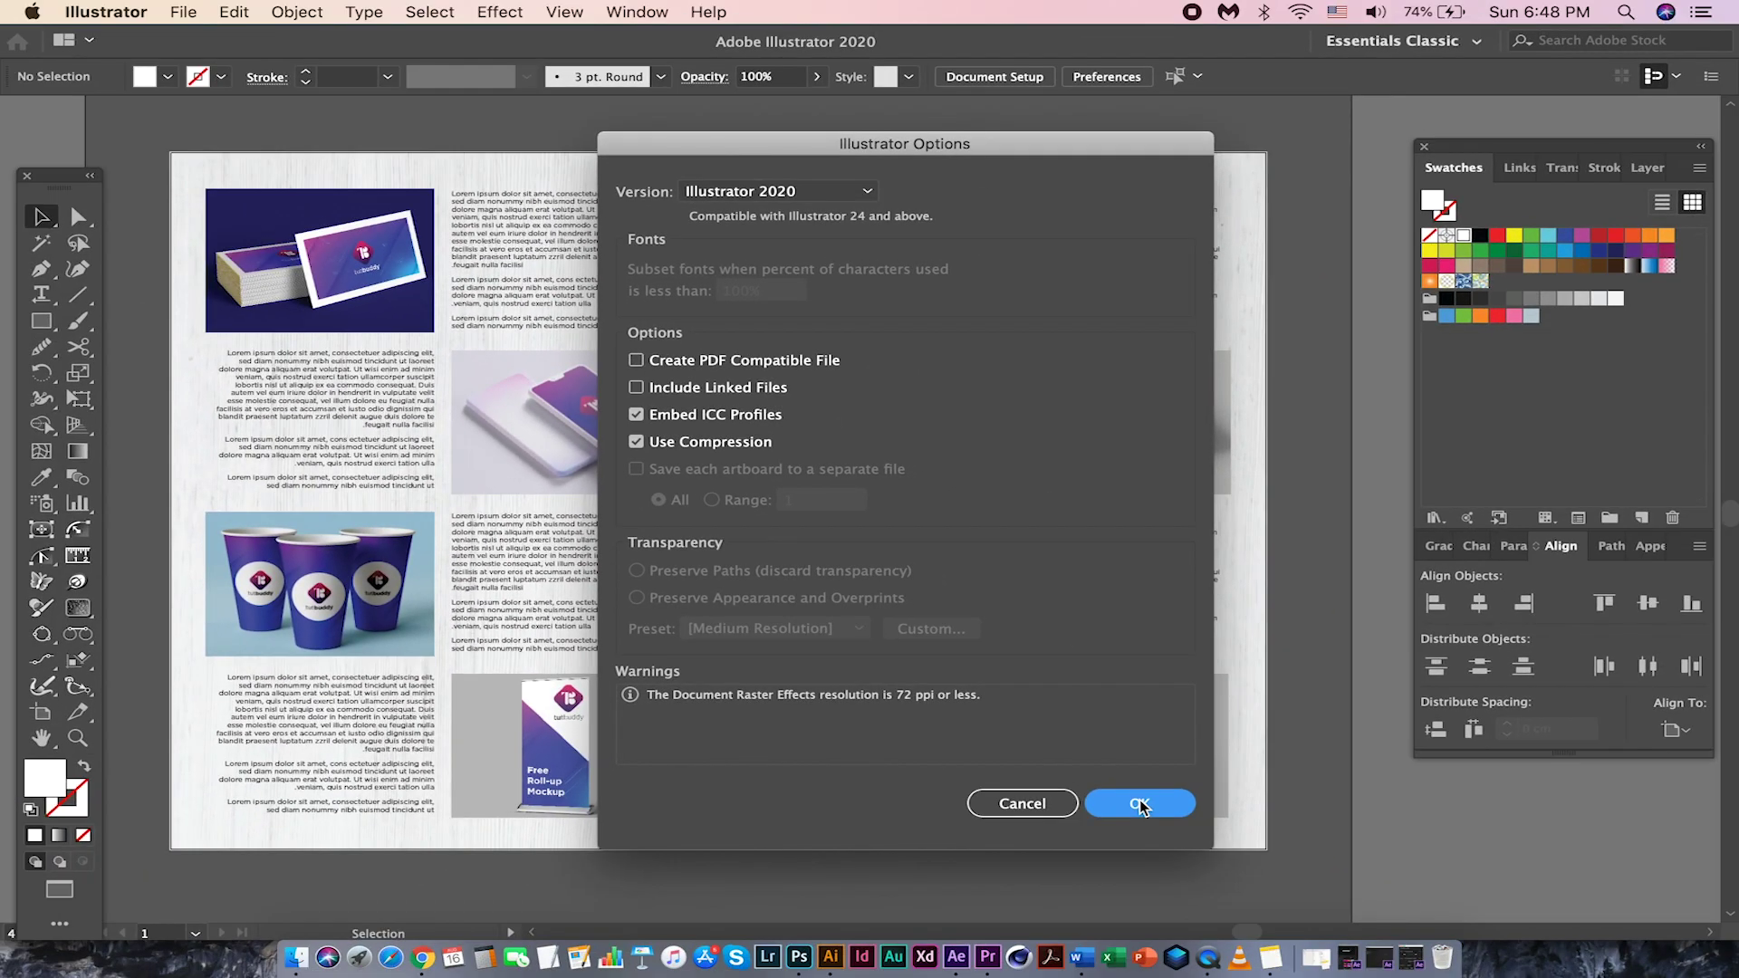
{"action": "left_click", "coordinate": [1139, 803]}
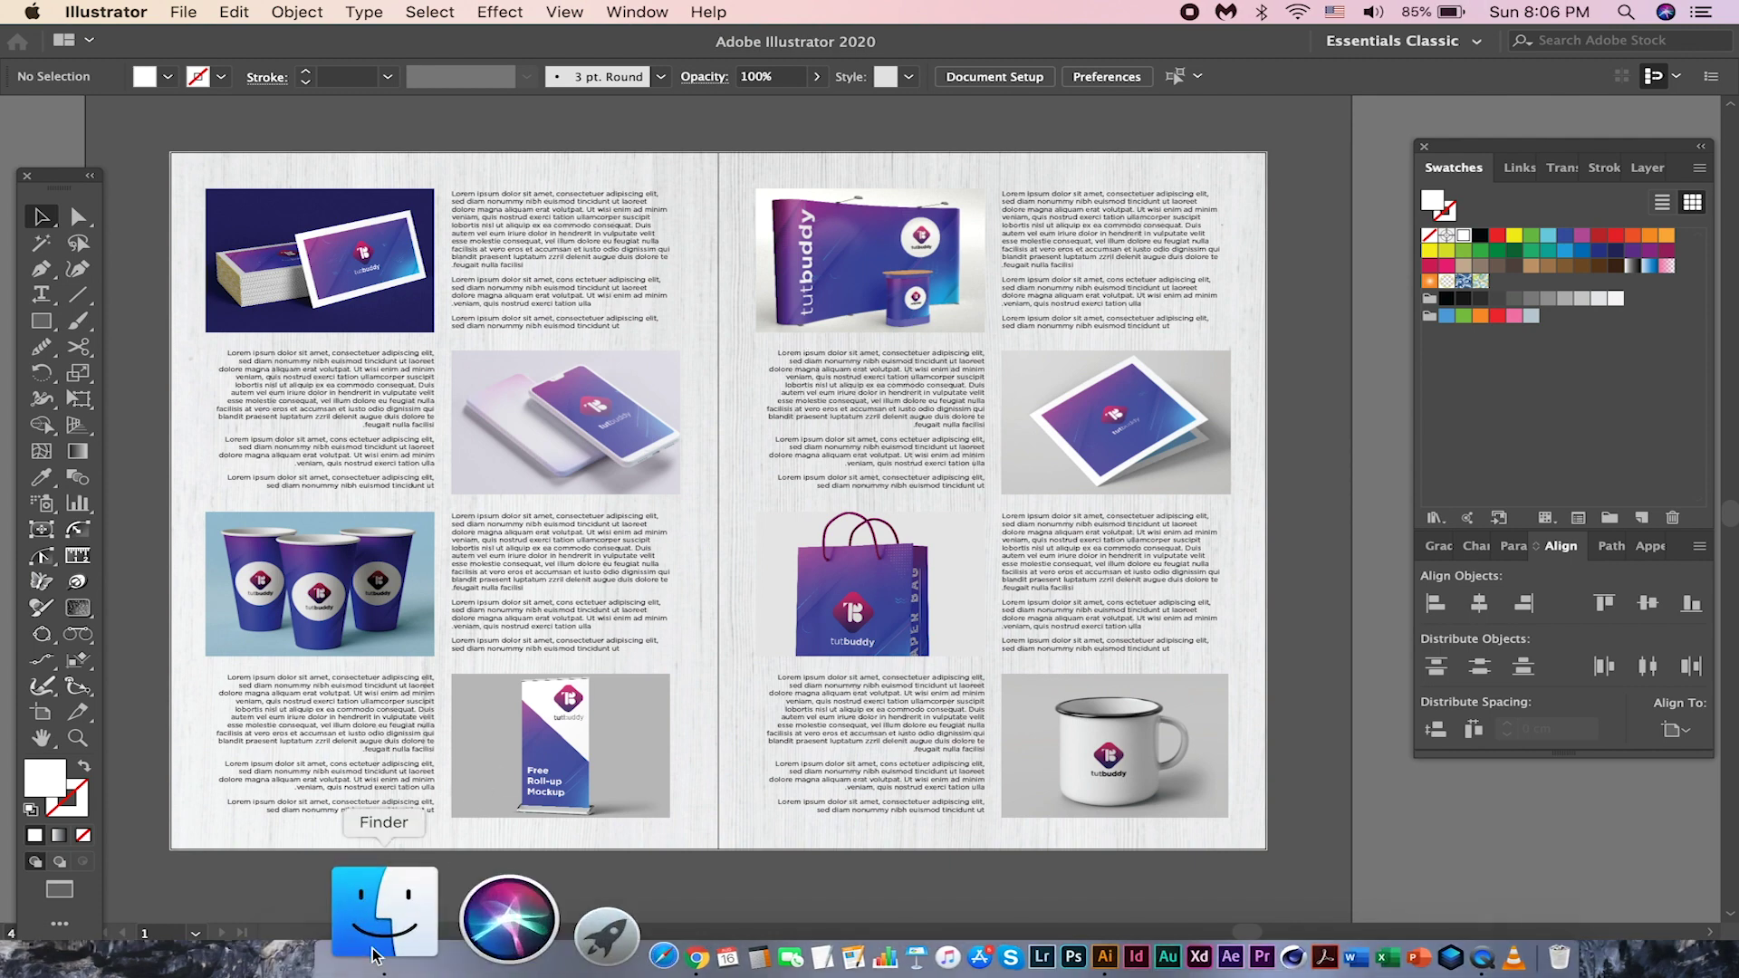
In Finder's Test_Illustrator folder, show Get Info for Default.ai.
{"action": "left_click", "coordinate": [375, 942]}
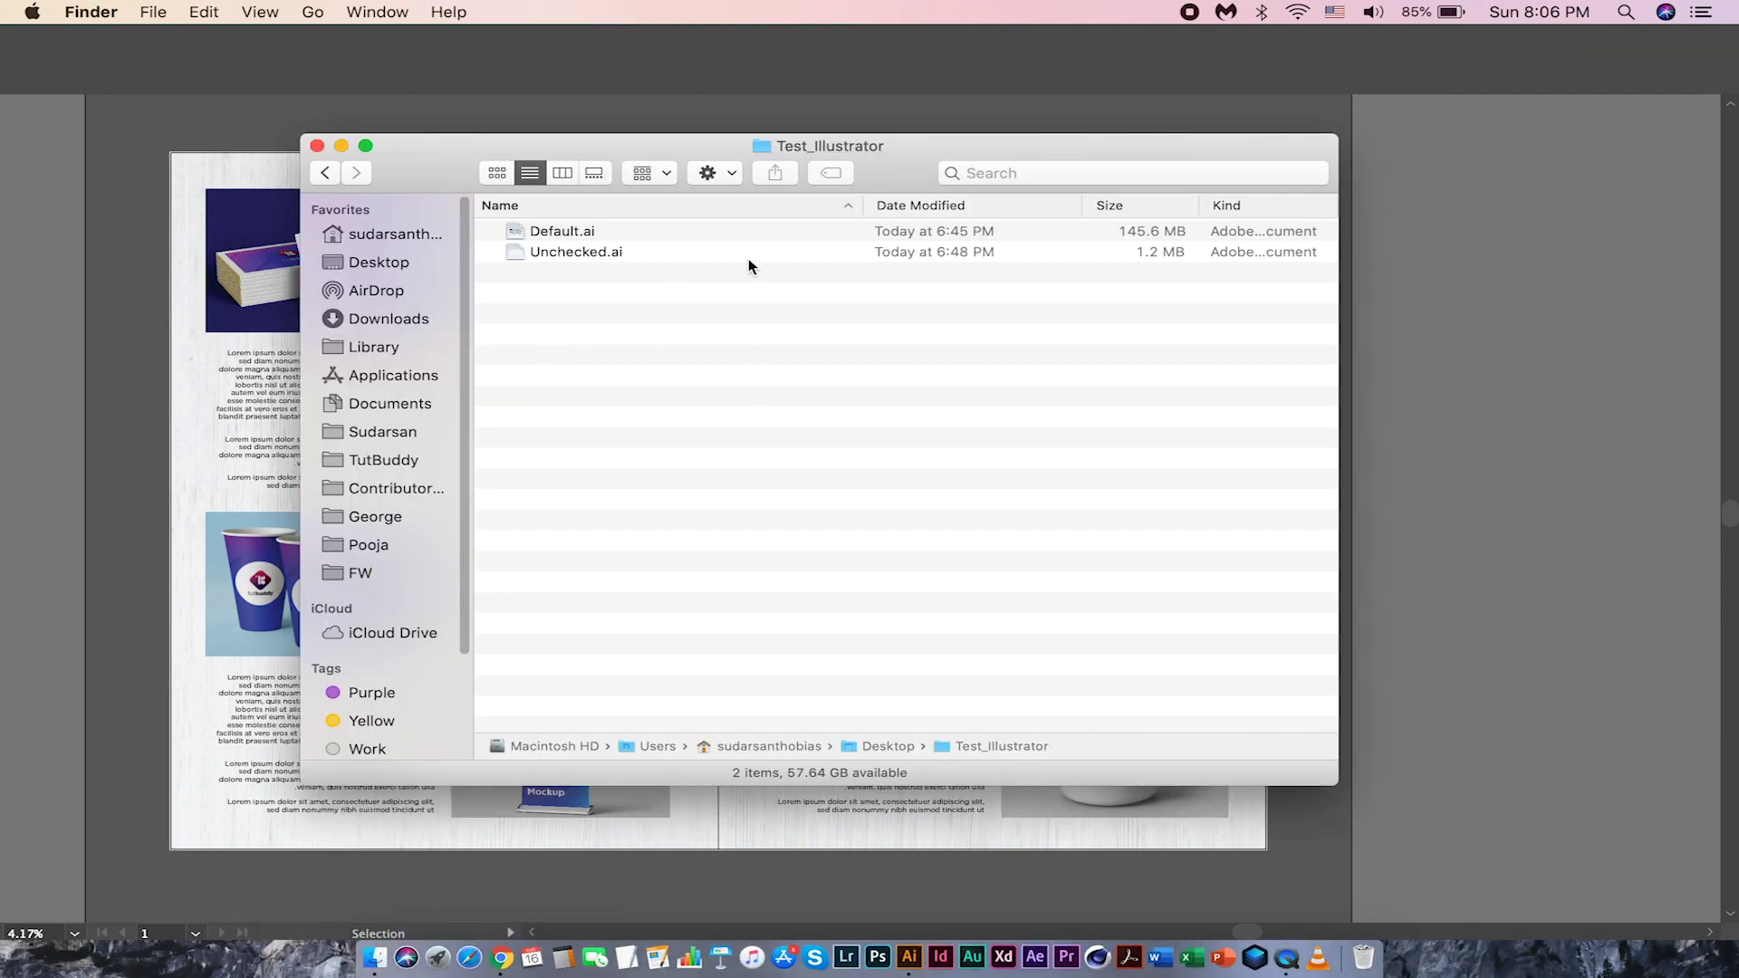
{"action": "left_click", "coordinate": [580, 232]}
{"action": "left_click", "coordinate": [583, 253], "text": "shift"}
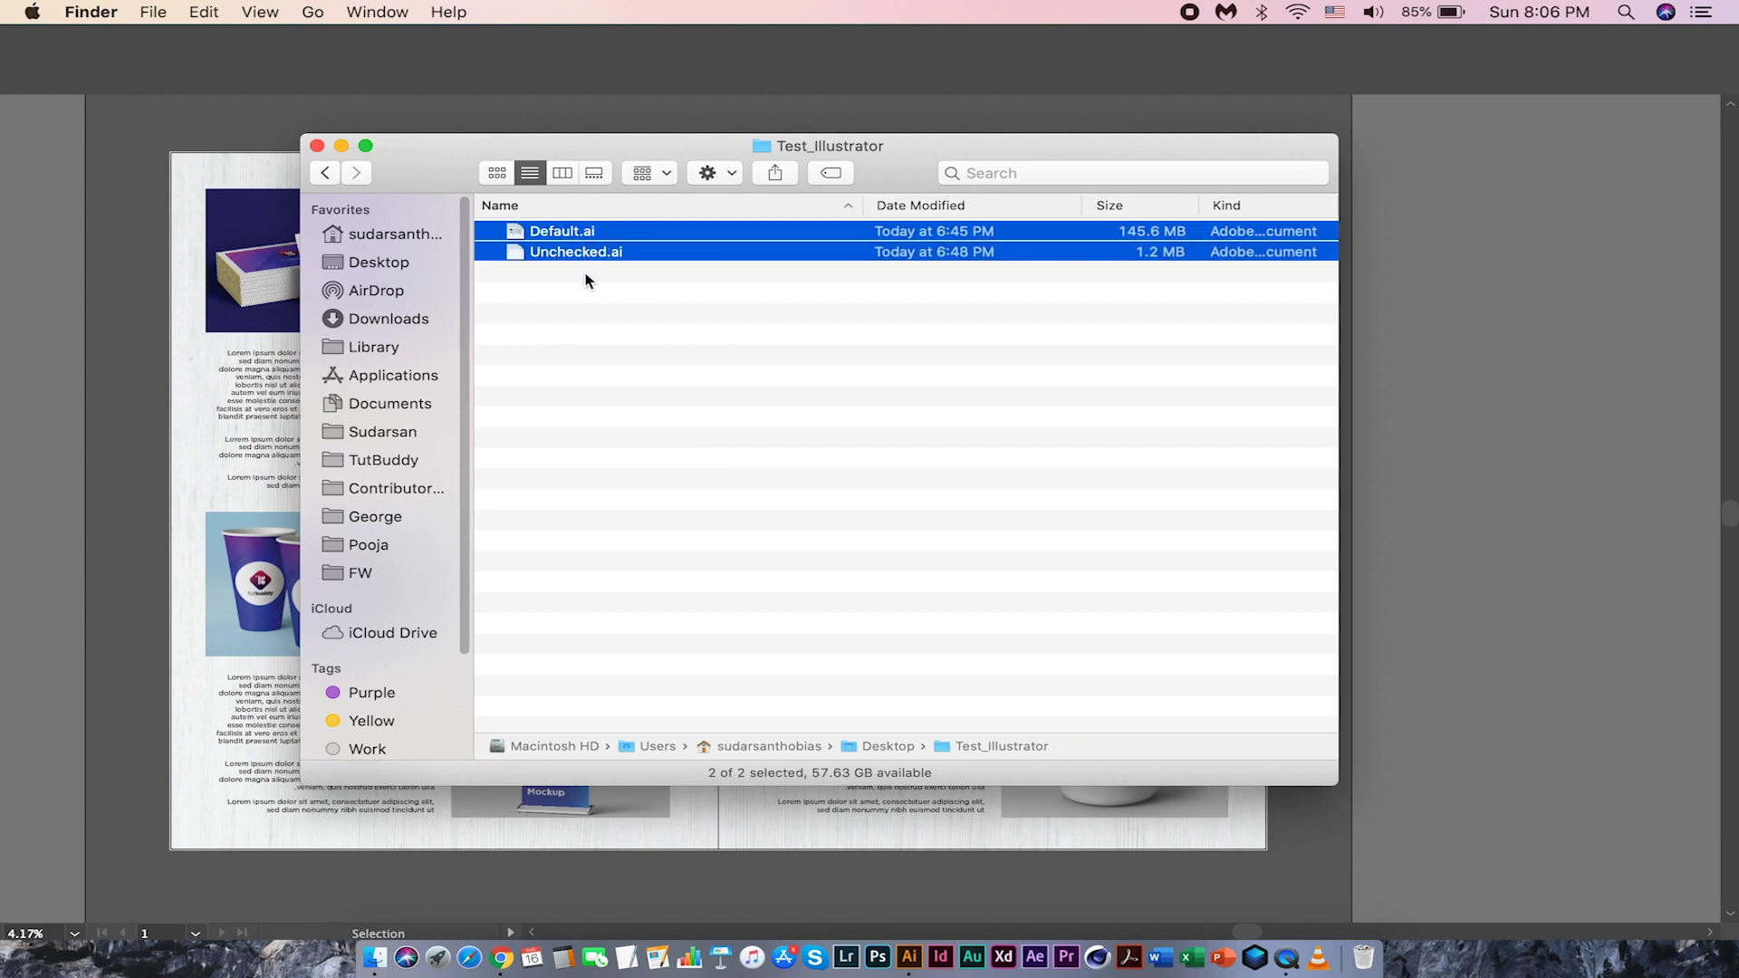
{"action": "left_click", "coordinate": [597, 295]}
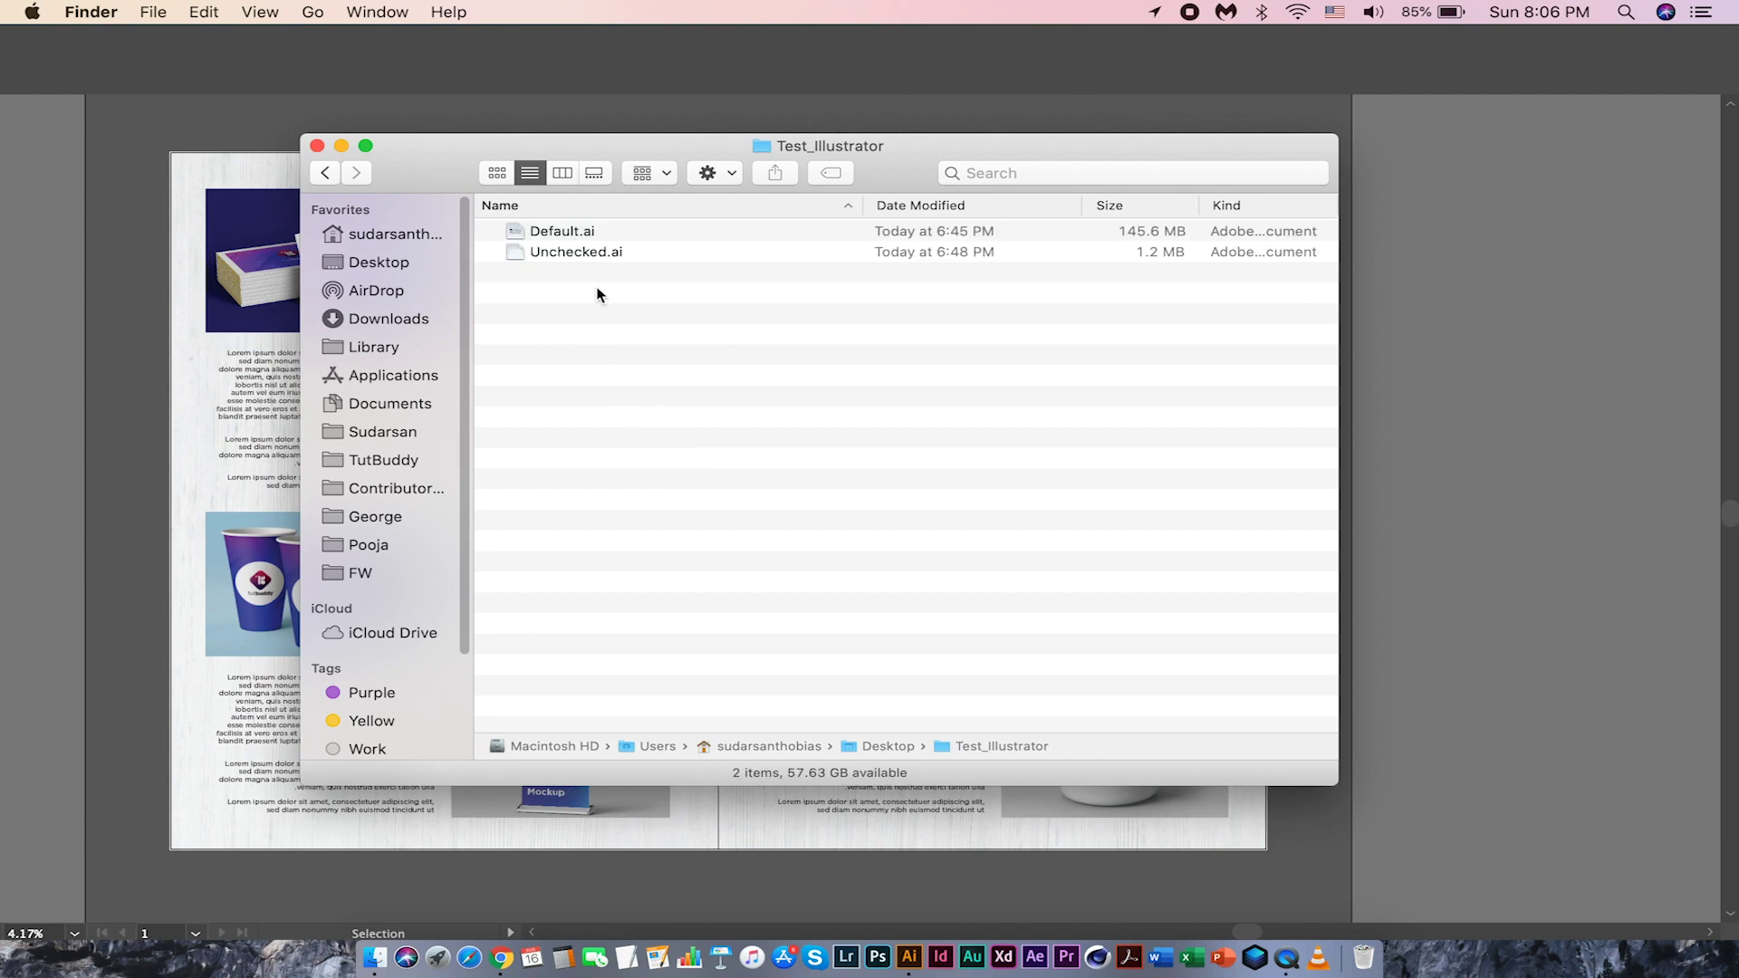
{"action": "left_click", "coordinate": [575, 234]}
{"action": "left_click", "coordinate": [153, 11]}
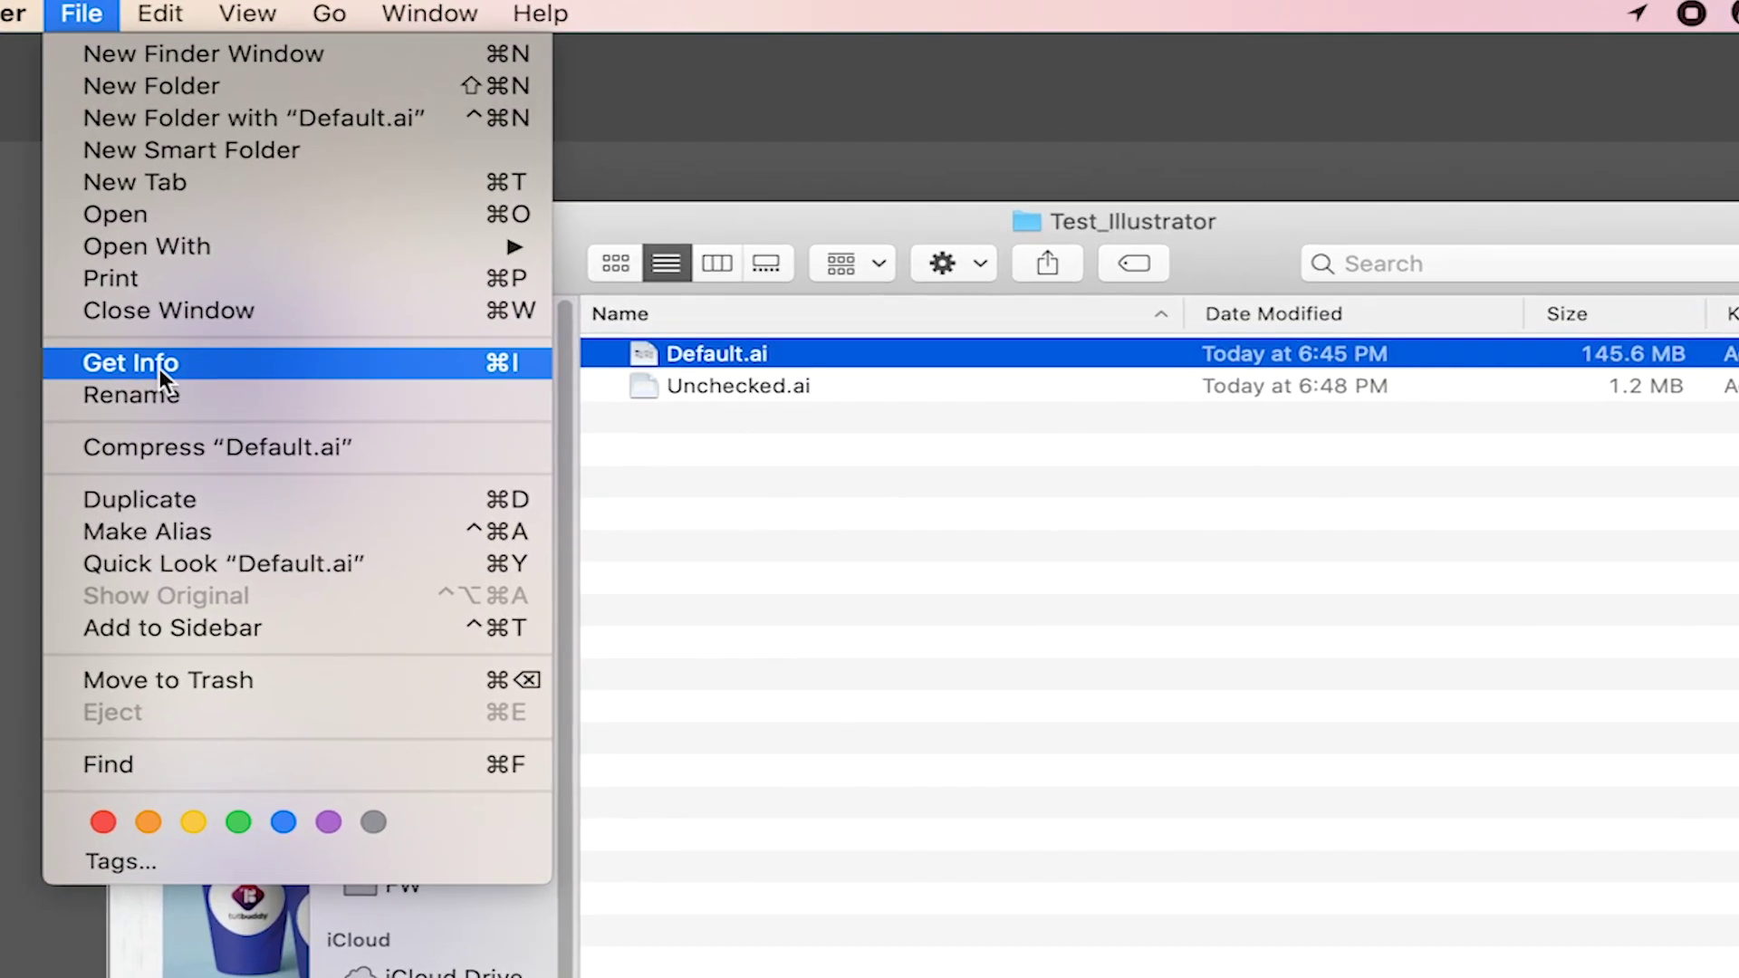
{"action": "left_click", "coordinate": [159, 364]}
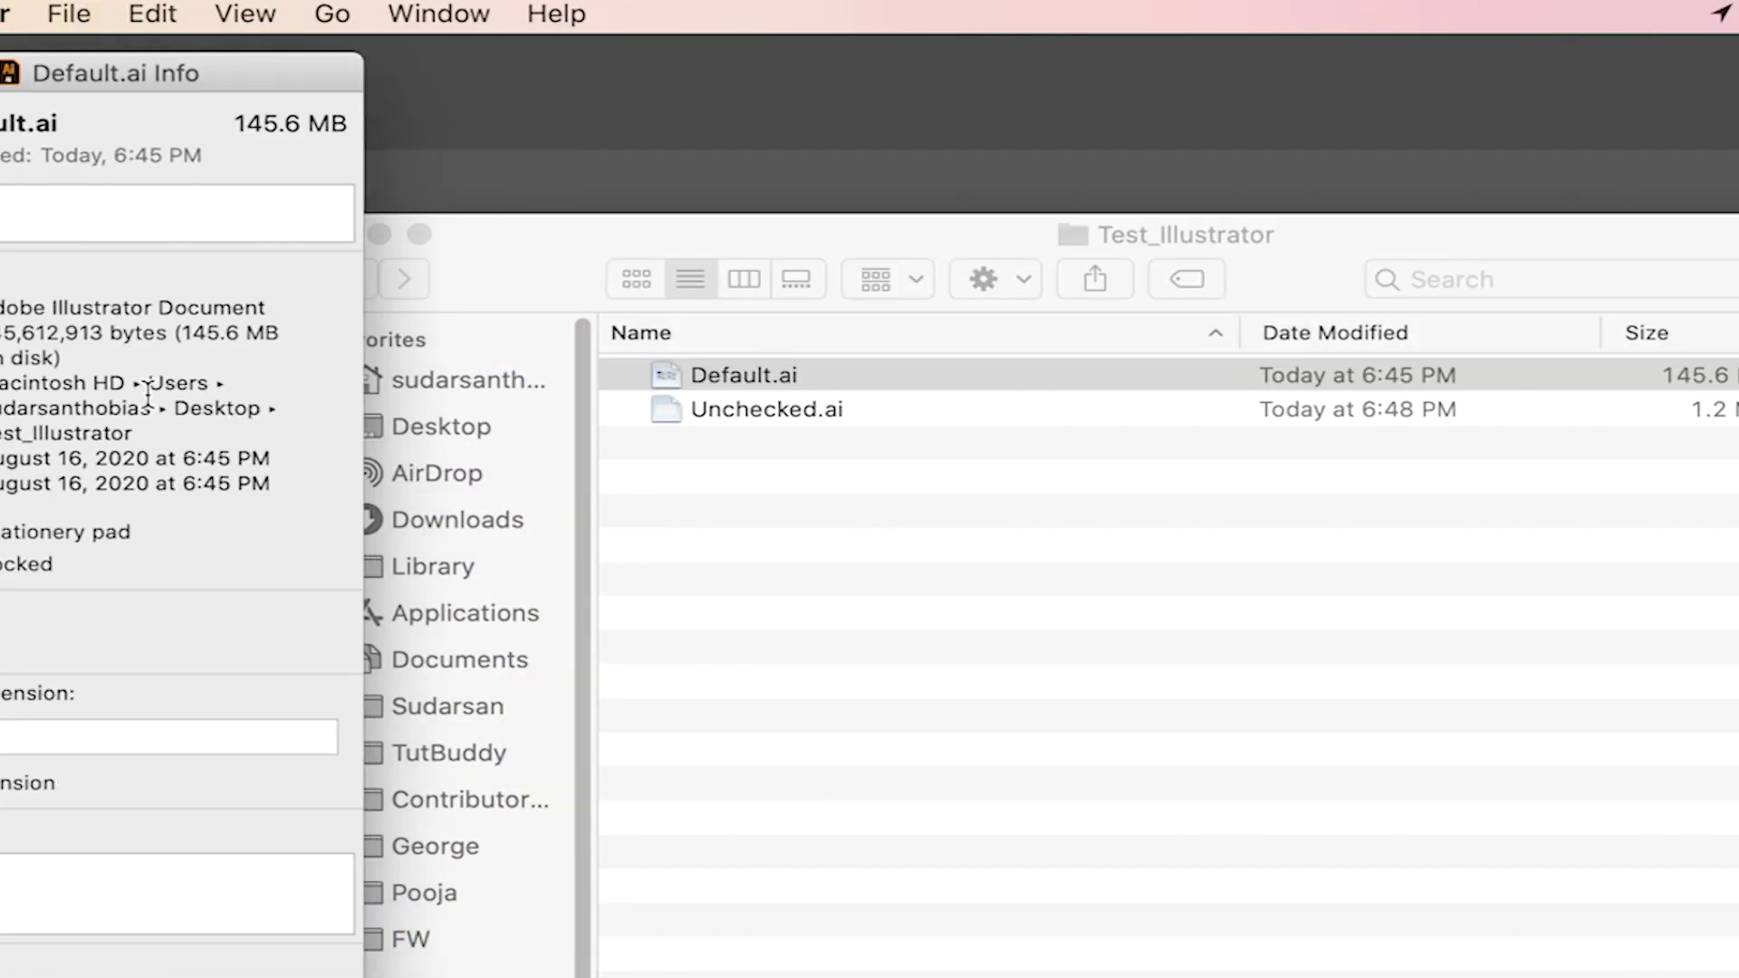
Move Default.ai's info window into view, highlight its 145.6 MB size, then select Unchecked.ai.
{"action": "left_click_drag", "start_coordinate": [163, 80], "coordinate": [389, 107]}
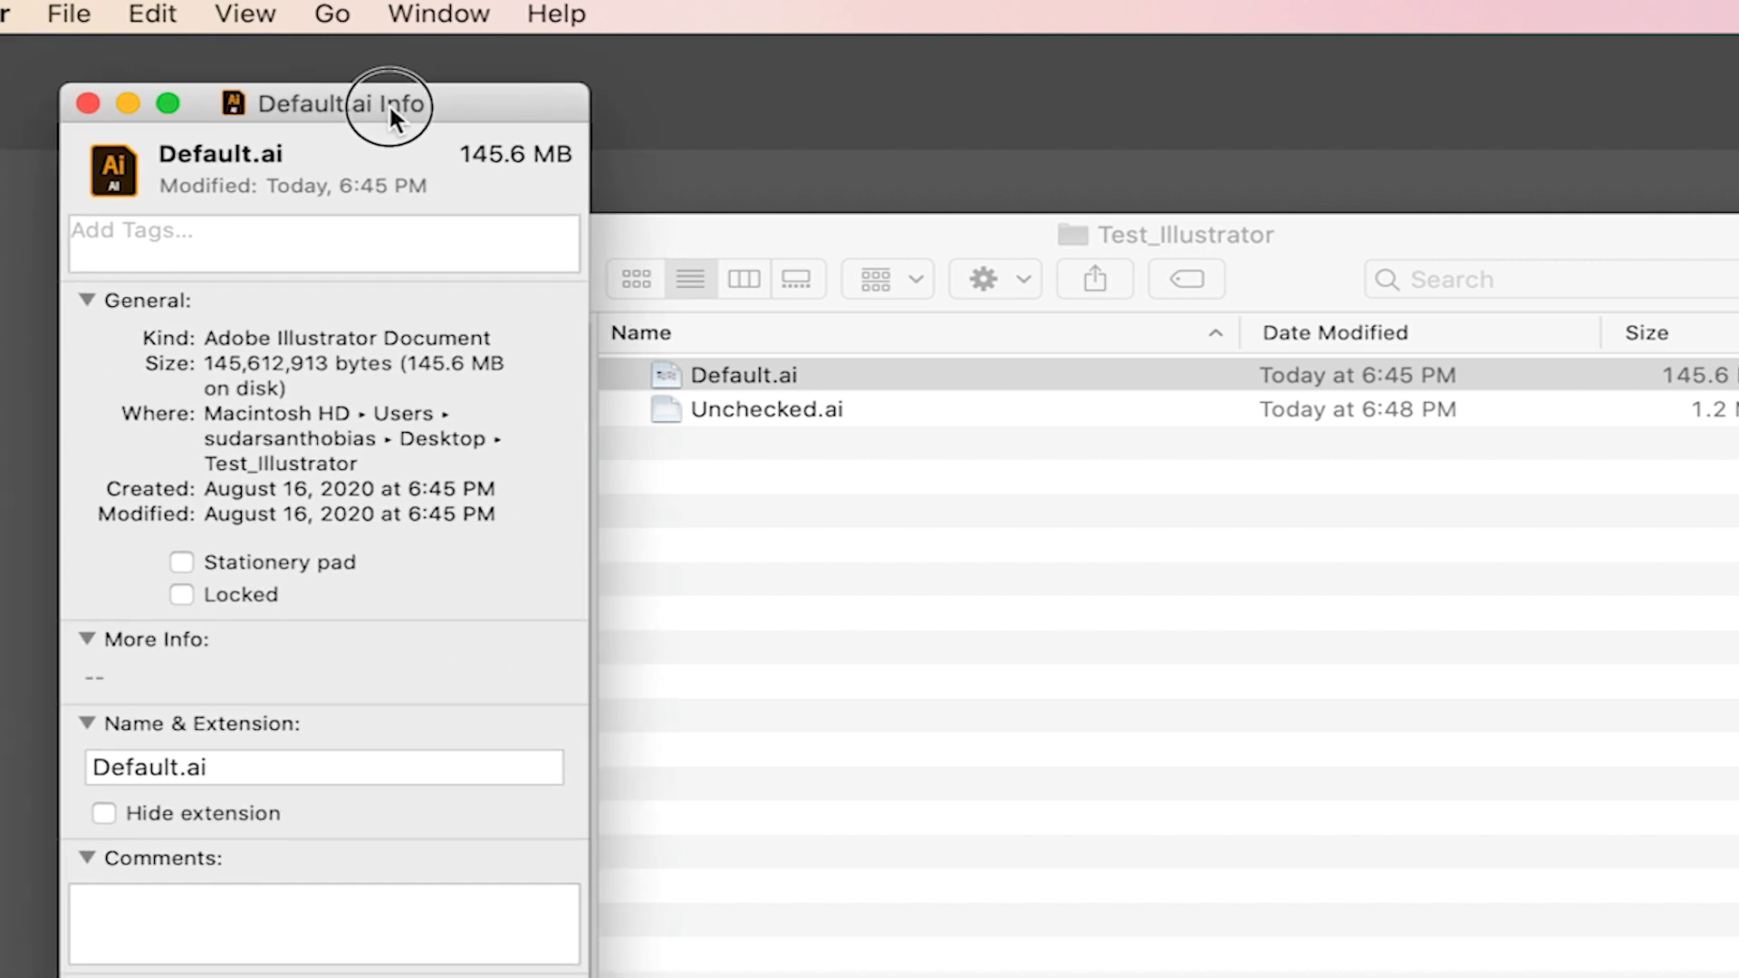
{"action": "triple_click", "coordinate": [491, 159]}
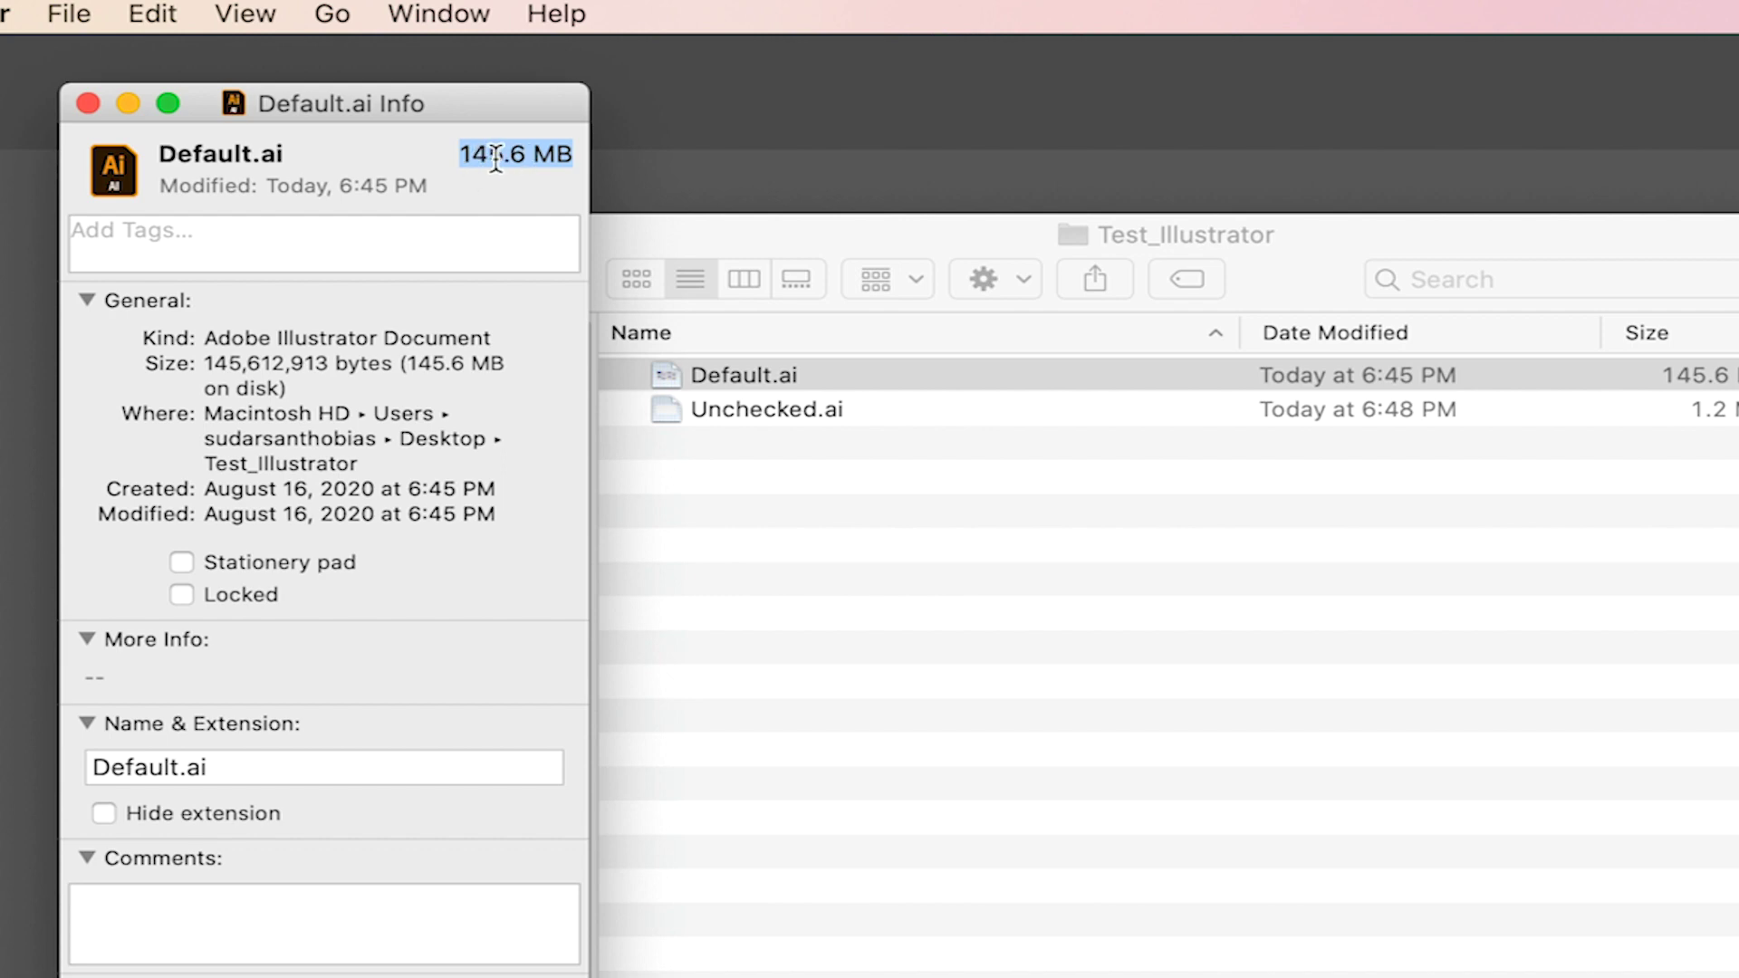
{"action": "left_click", "coordinate": [1025, 692]}
{"action": "left_click", "coordinate": [830, 445]}
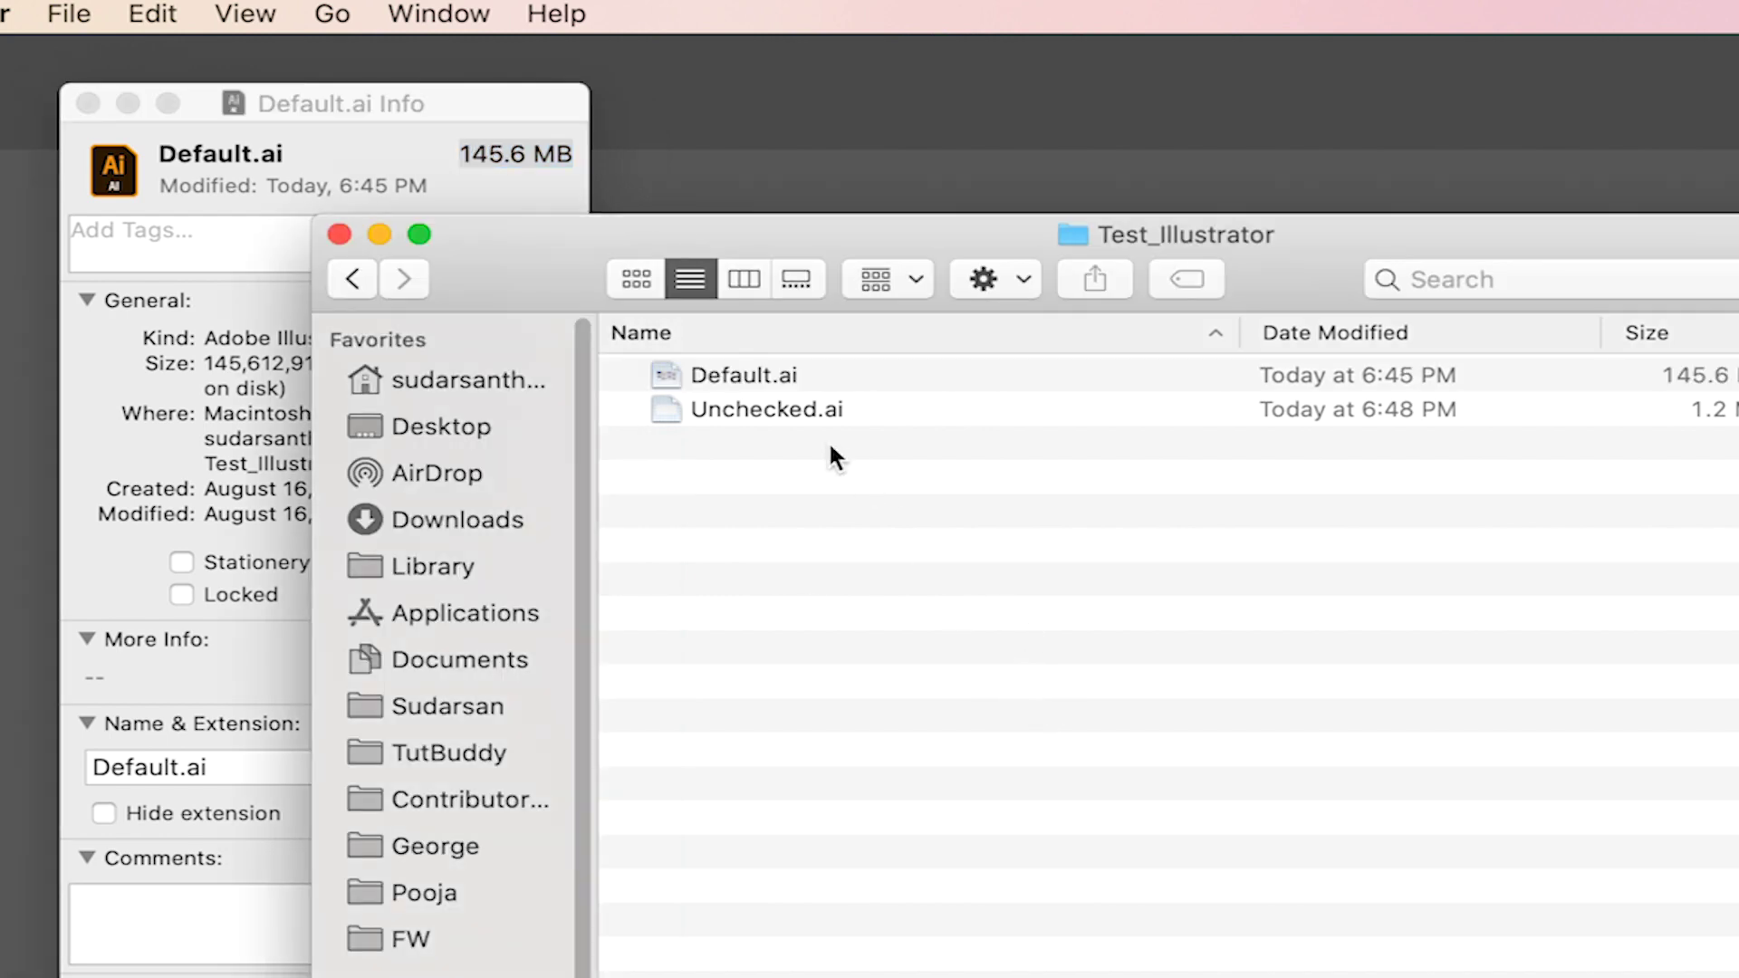
{"action": "left_click", "coordinate": [806, 409]}
Show Get Info for Unchecked.ai, move it right, and highlight its 1.2 MB size.
{"action": "left_click", "coordinate": [98, 17]}
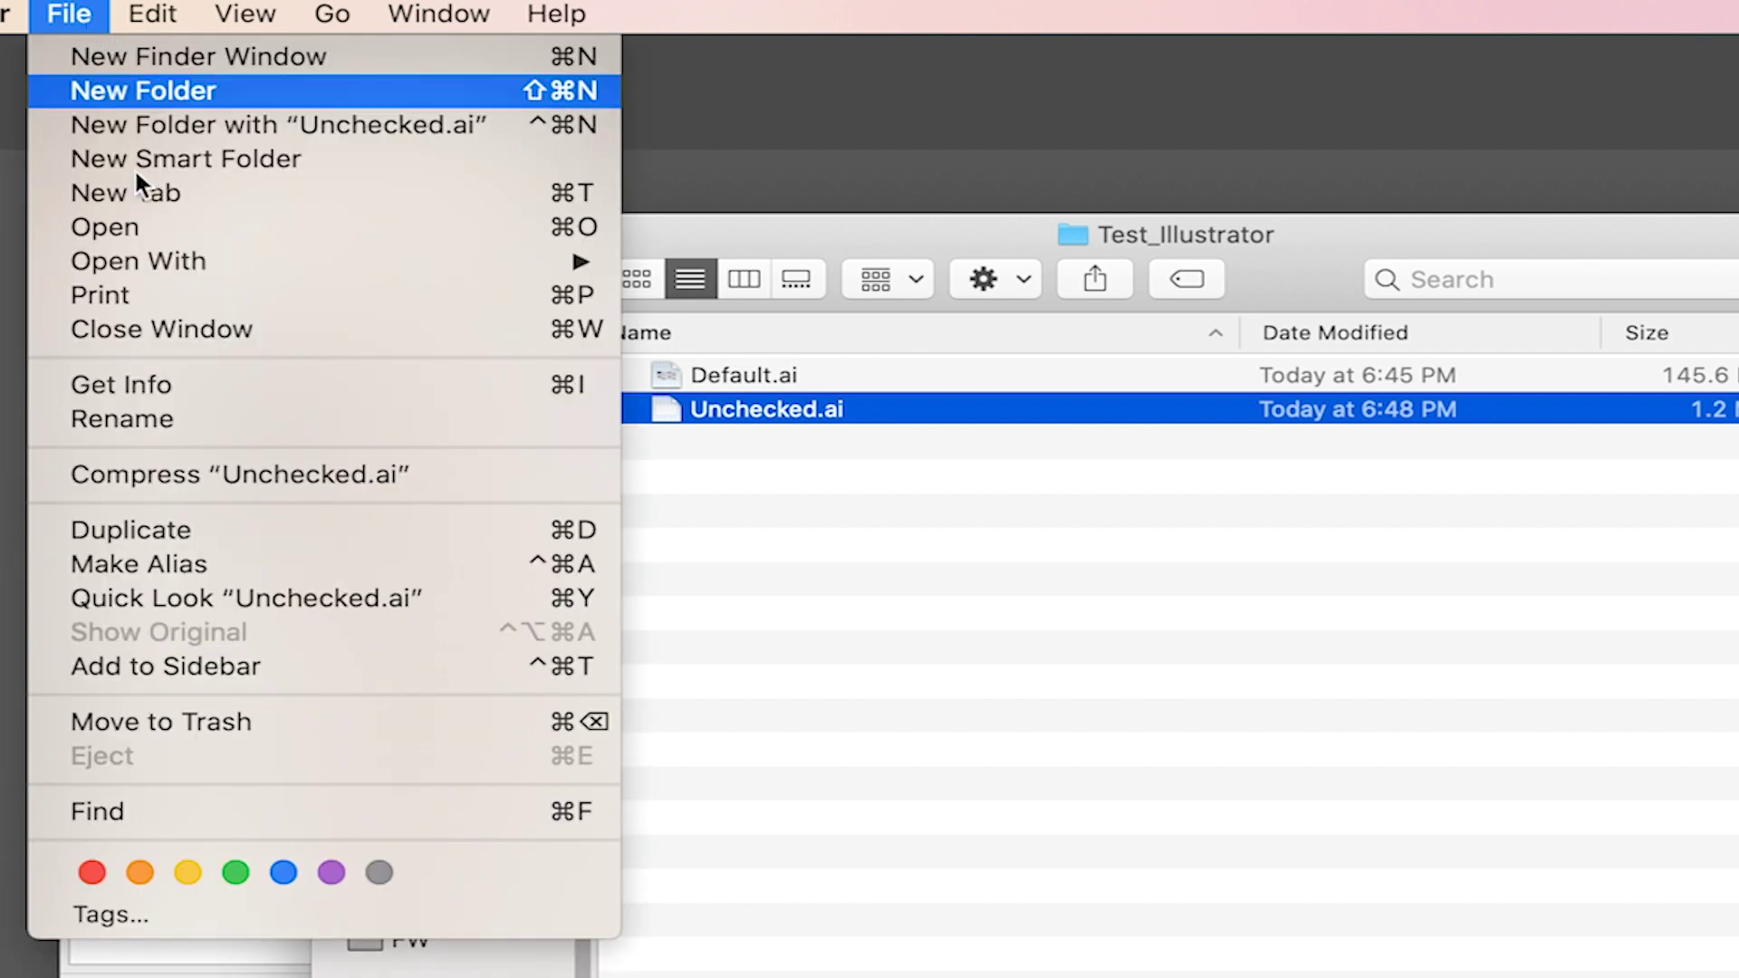
{"action": "left_click", "coordinate": [181, 383]}
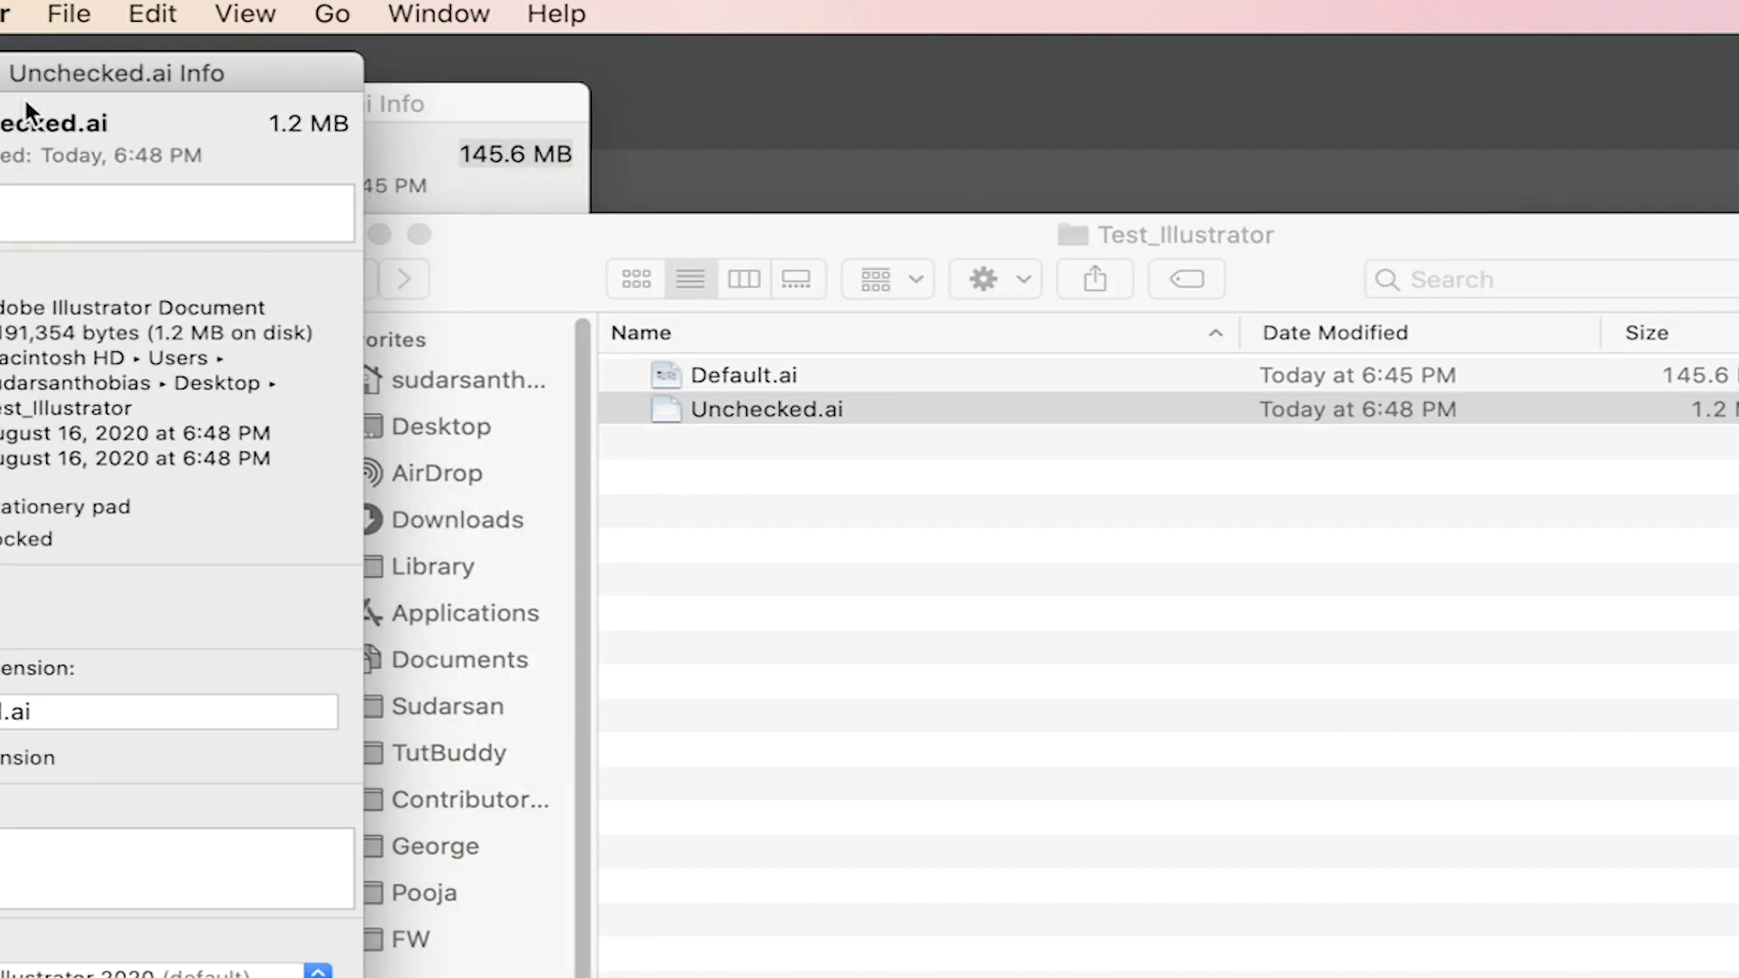
{"action": "left_click_drag", "start_coordinate": [91, 94], "coordinate": [1183, 90]}
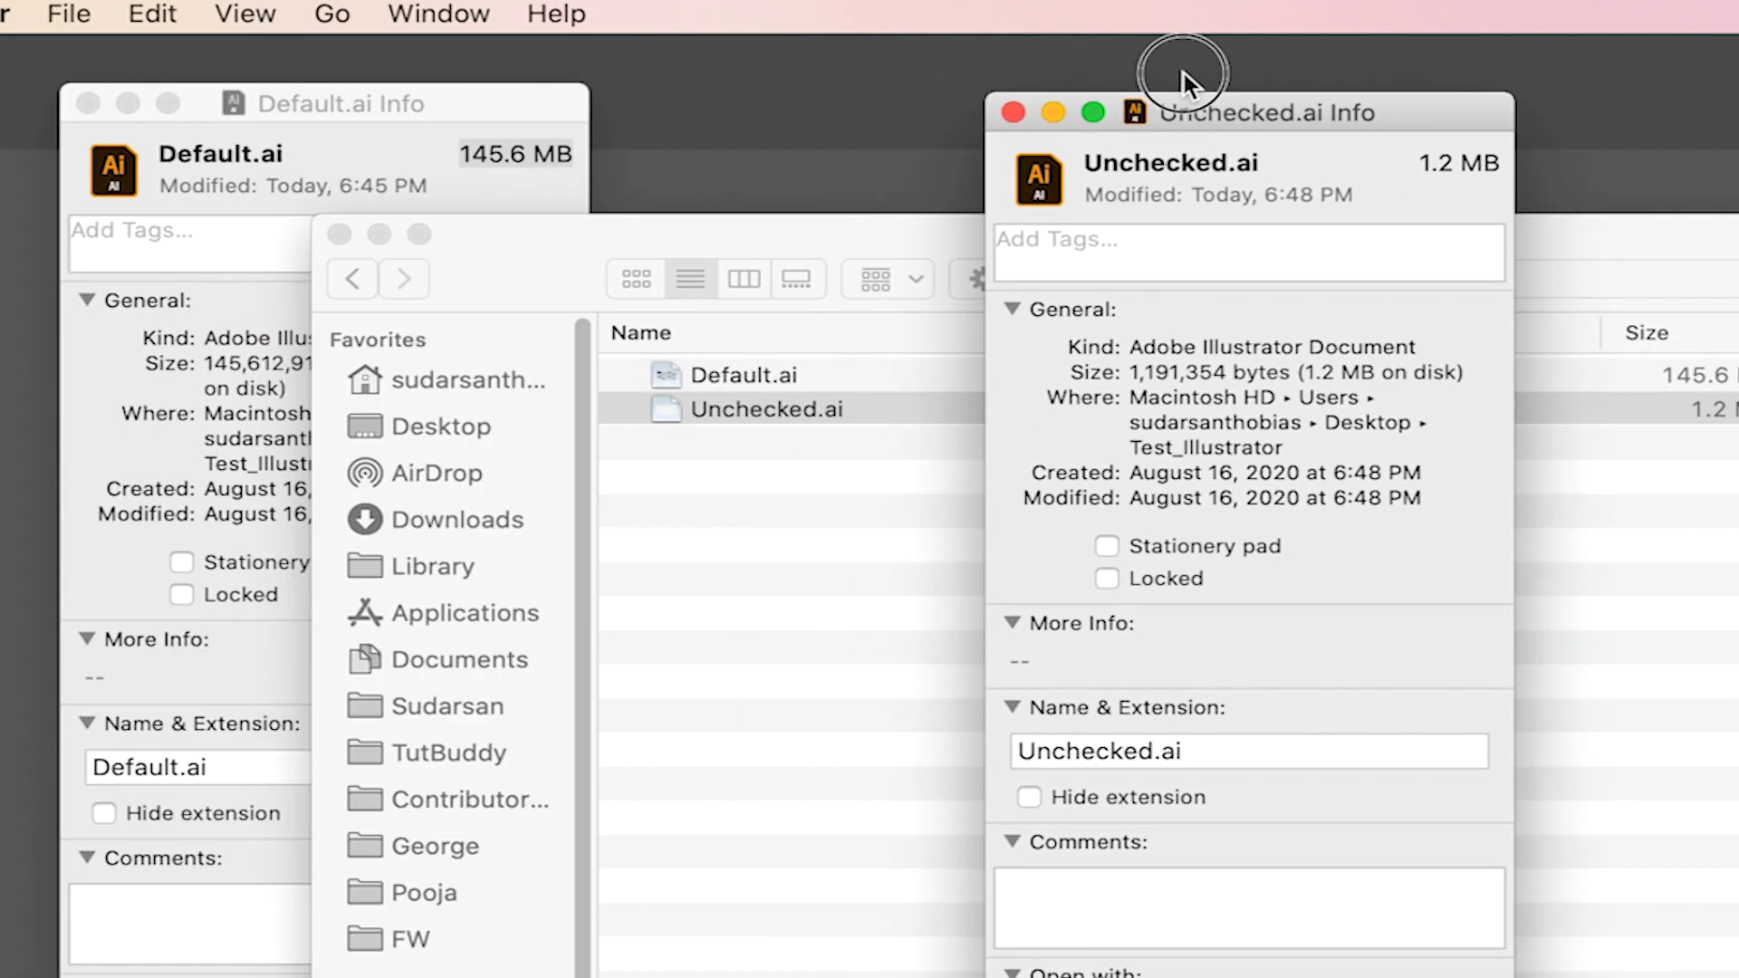
{"action": "double_click", "coordinate": [1438, 165]}
{"action": "triple_click", "coordinate": [1438, 166]}
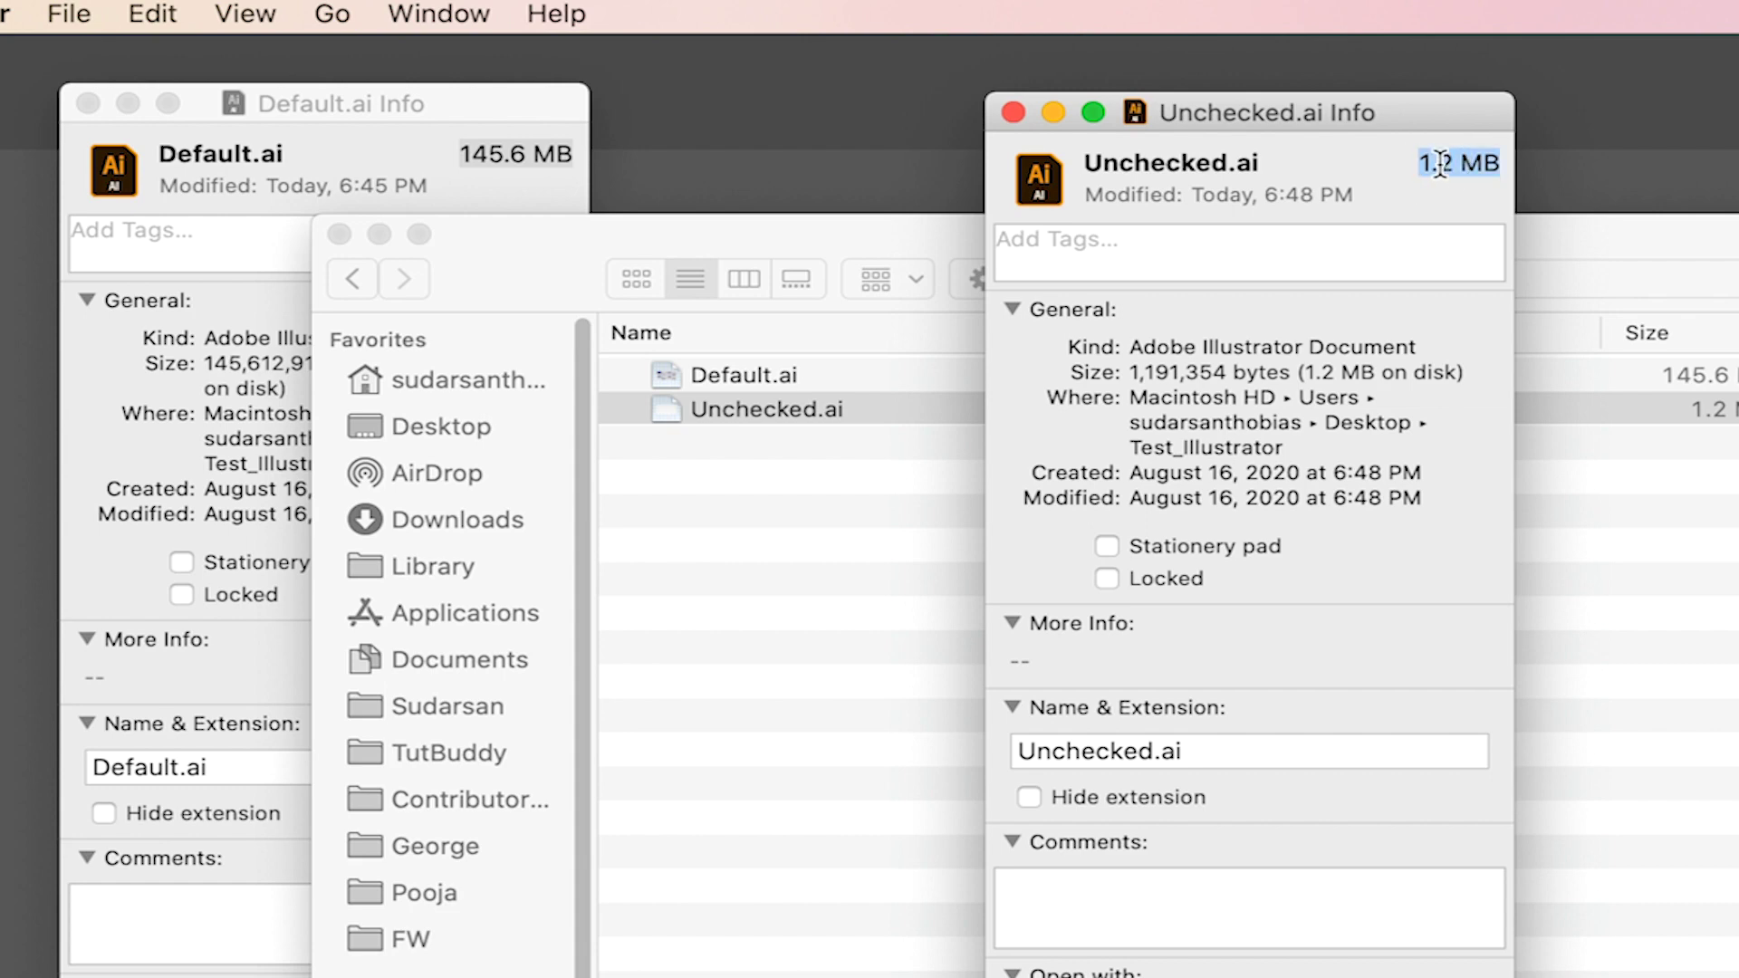
Place Default.ai's info beside Unchecked.ai's to compare 145.6 MB with 1.2 MB.
{"action": "left_click", "coordinate": [505, 155]}
{"action": "left_click_drag", "start_coordinate": [492, 100], "coordinate": [902, 77]}
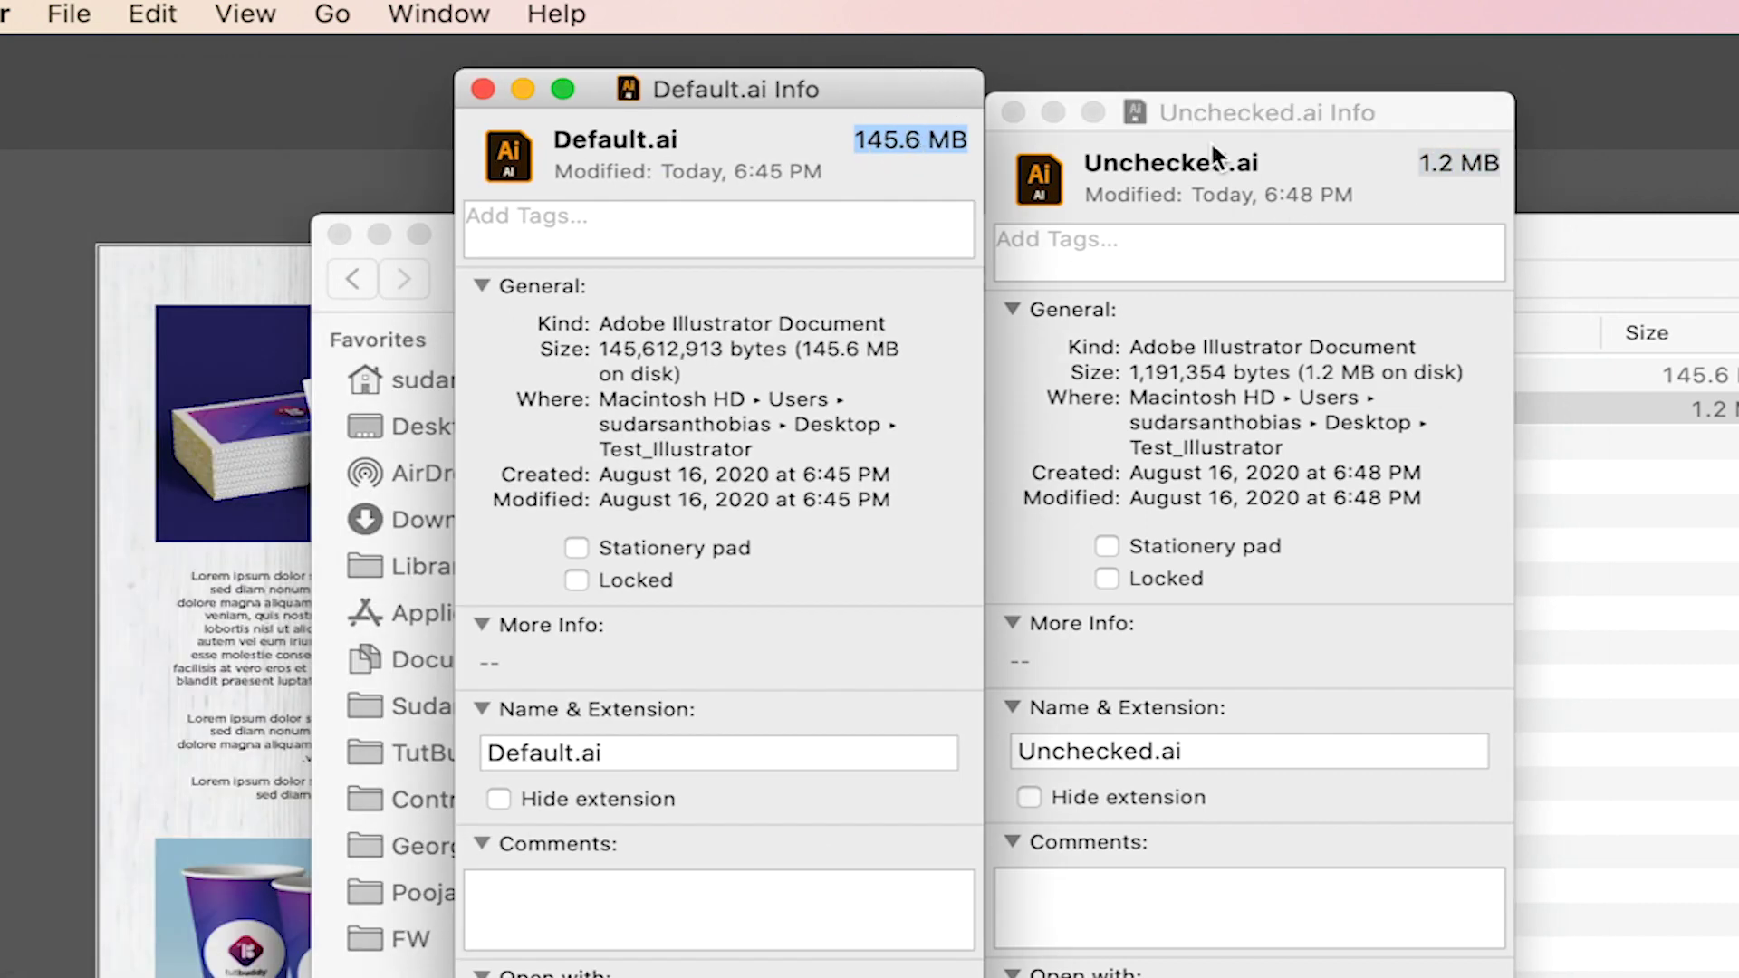
{"action": "left_click", "coordinate": [1225, 105]}
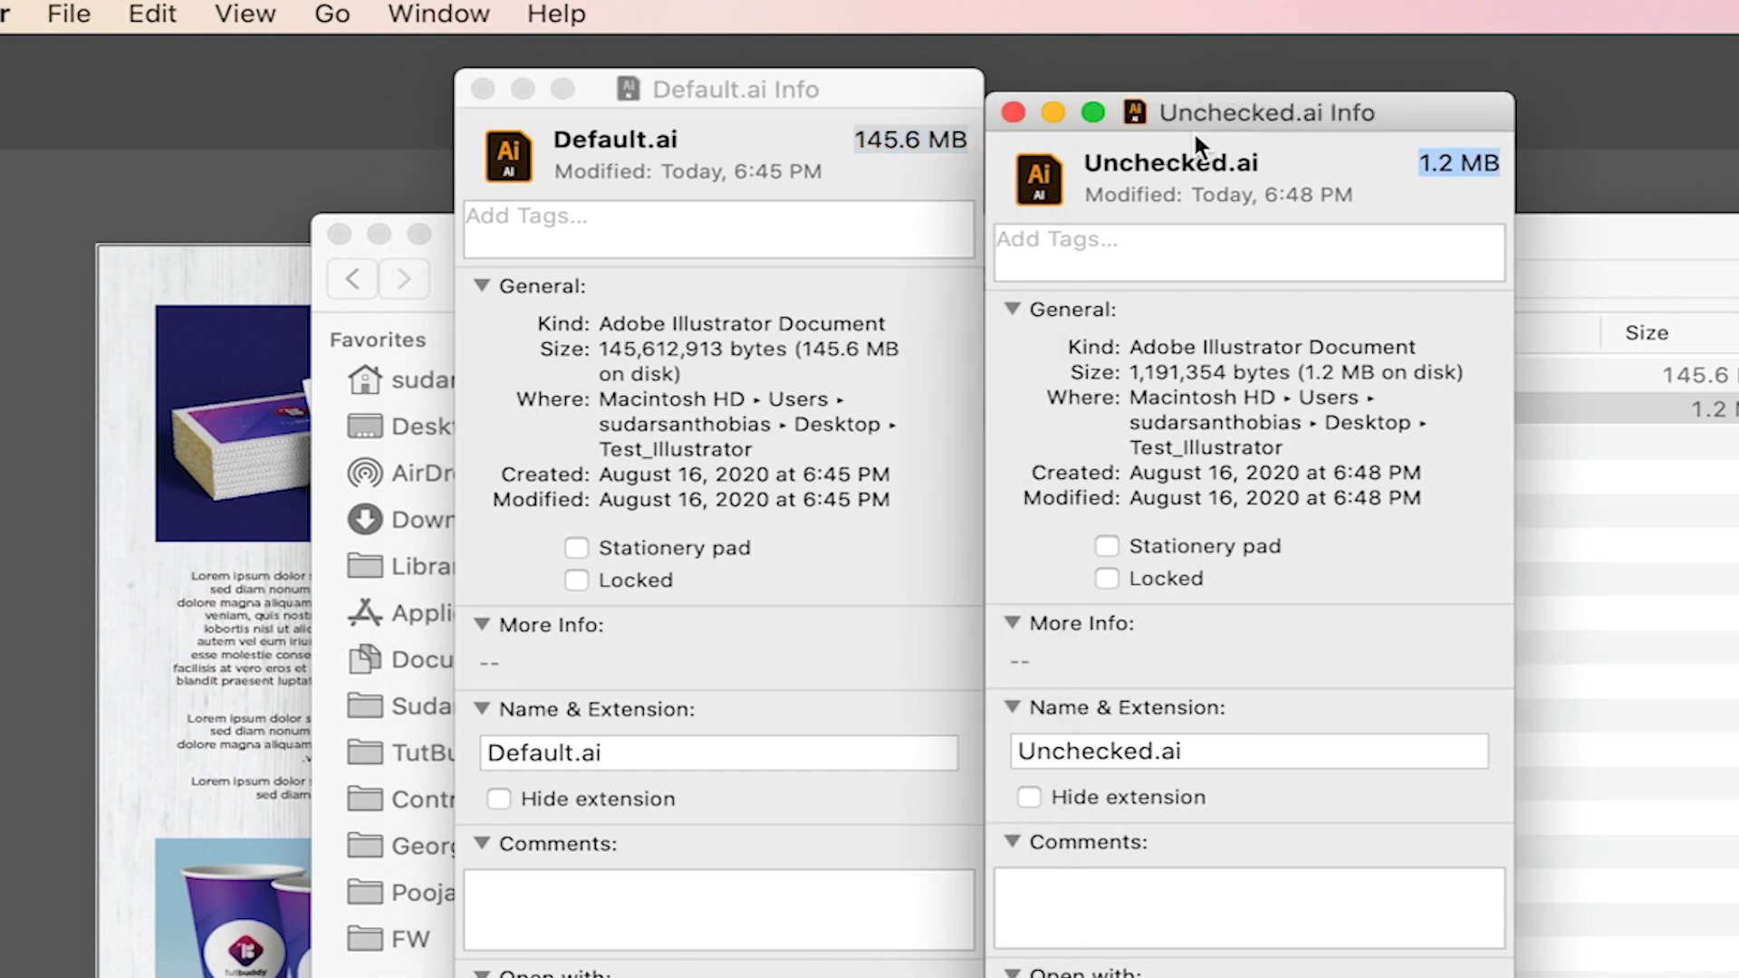
{"action": "left_click", "coordinate": [856, 151]}
{"action": "left_click", "coordinate": [1267, 159]}
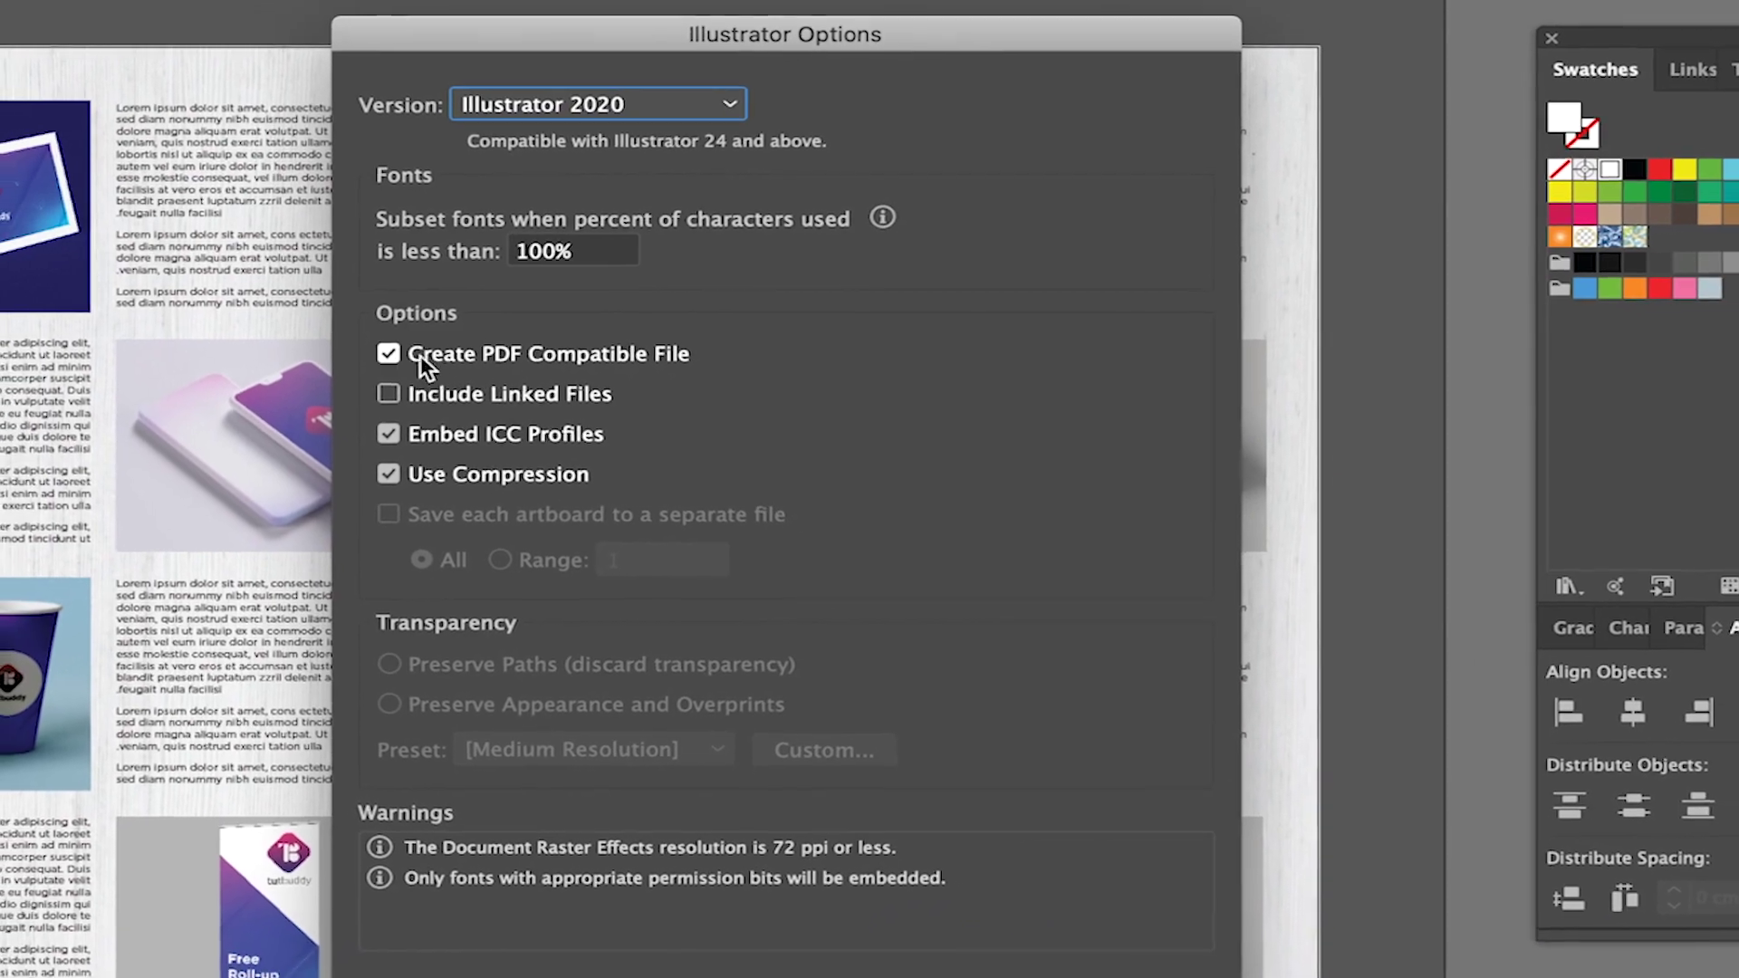
Turn off Create PDF Compatible File in Illustrator Options and confirm the save.
{"action": "left_click", "coordinate": [400, 353]}
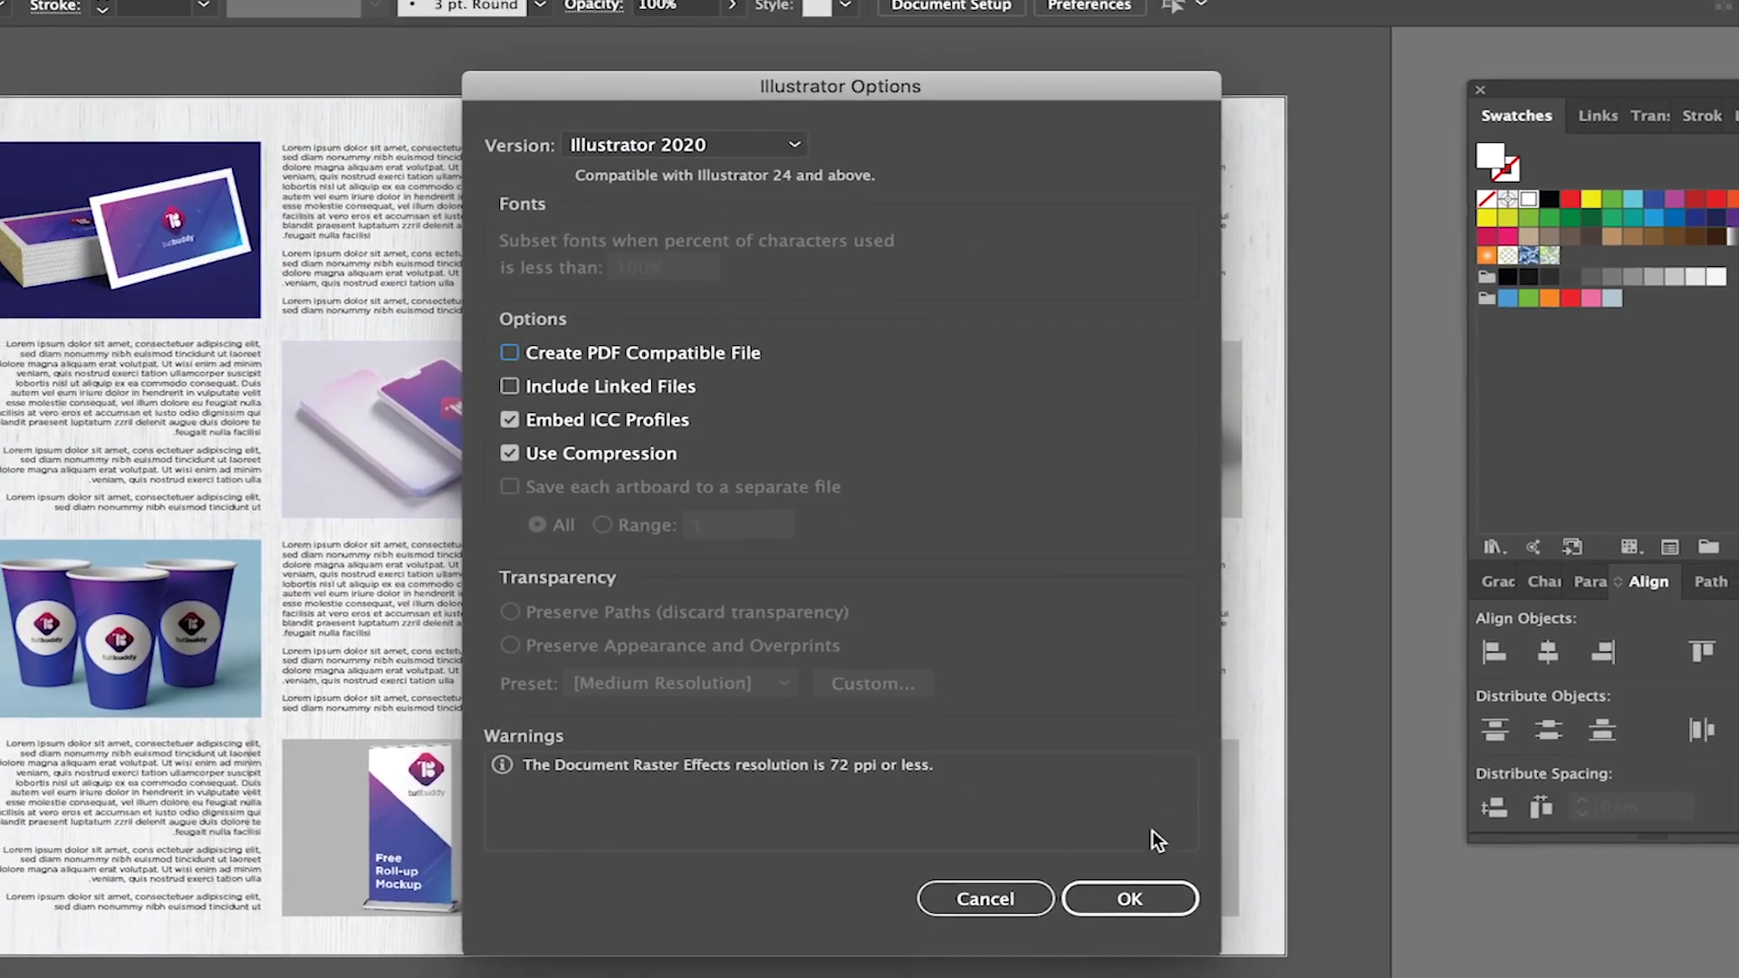
{"action": "left_click", "coordinate": [1133, 886]}
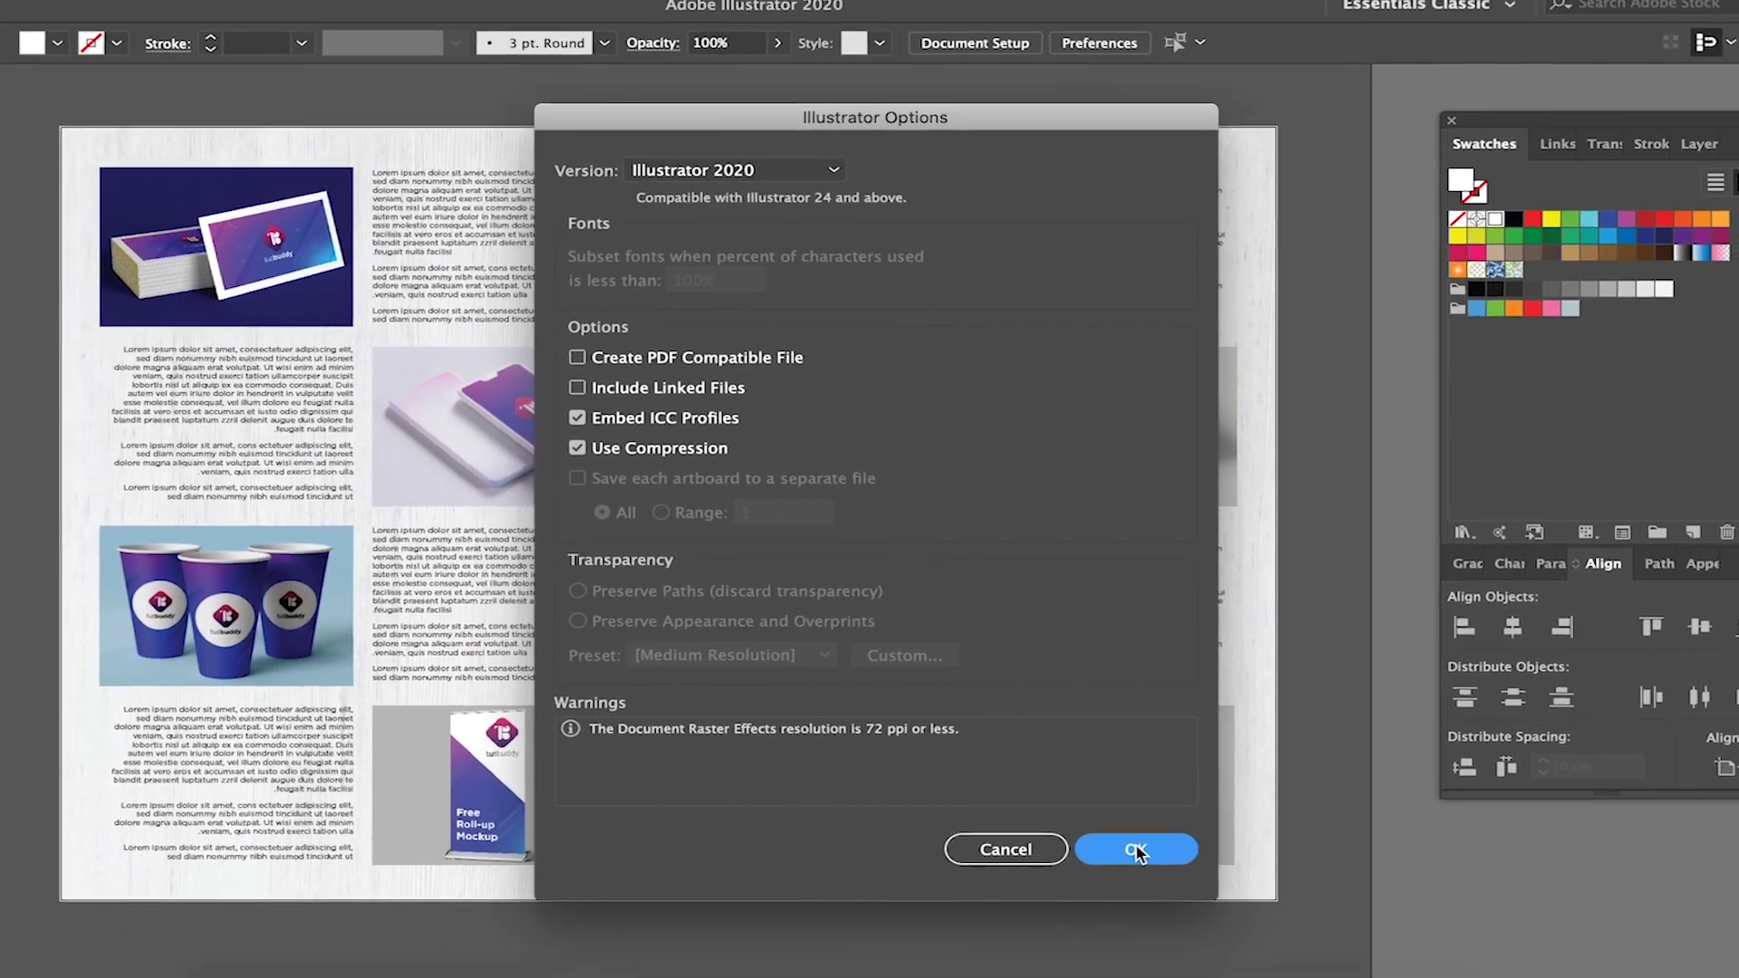